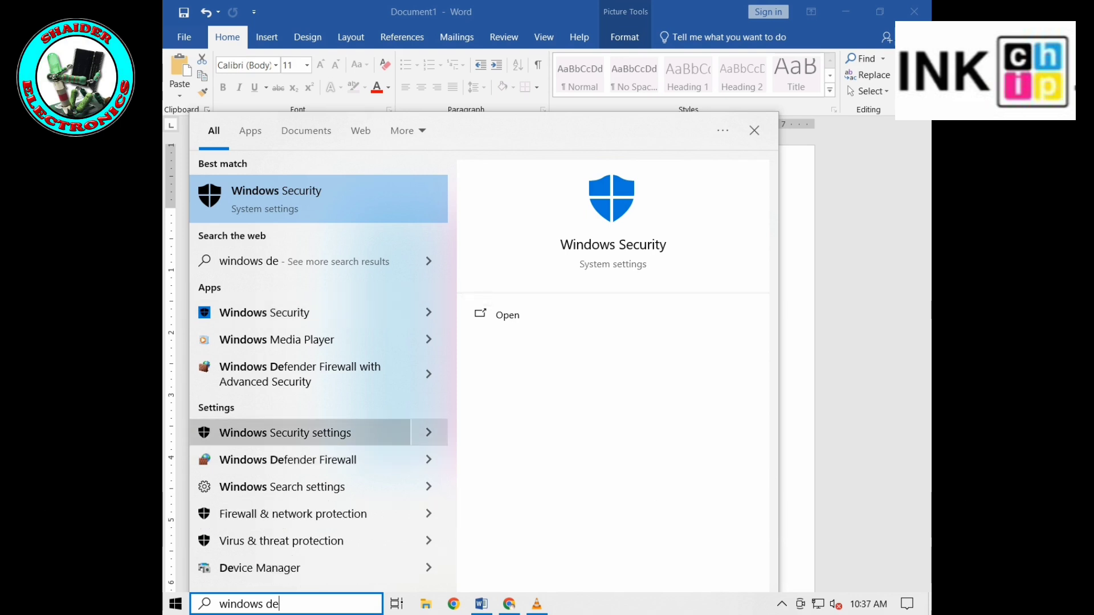
Search Windows for "windows defender" and open Virus & threat protection from the Windows Security settings.
{"action": "type", "text": "fender"}
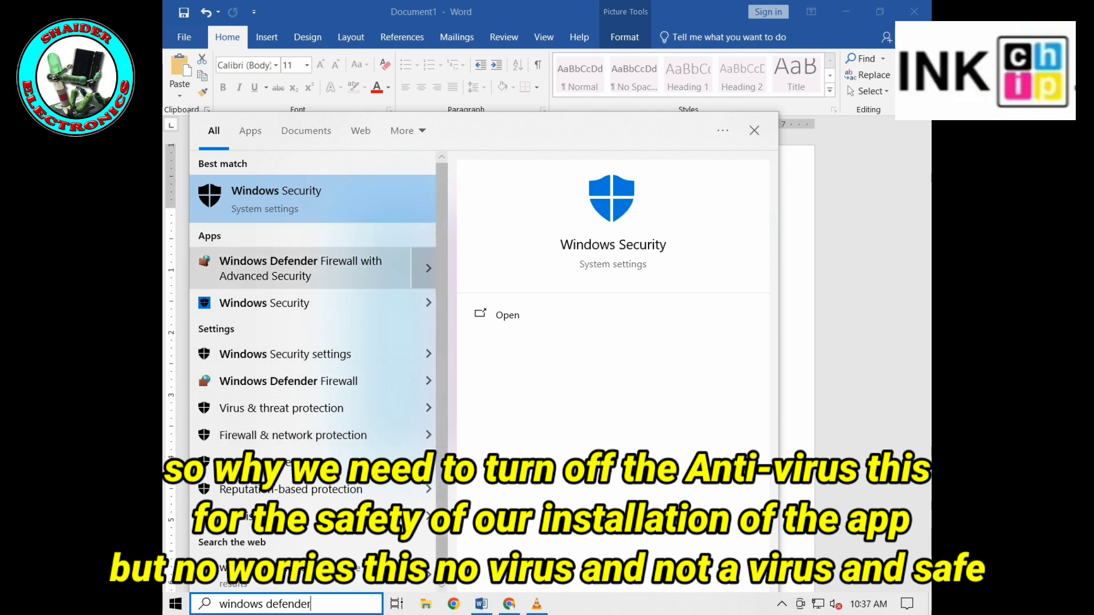
{"action": "left_click", "coordinate": [285, 354]}
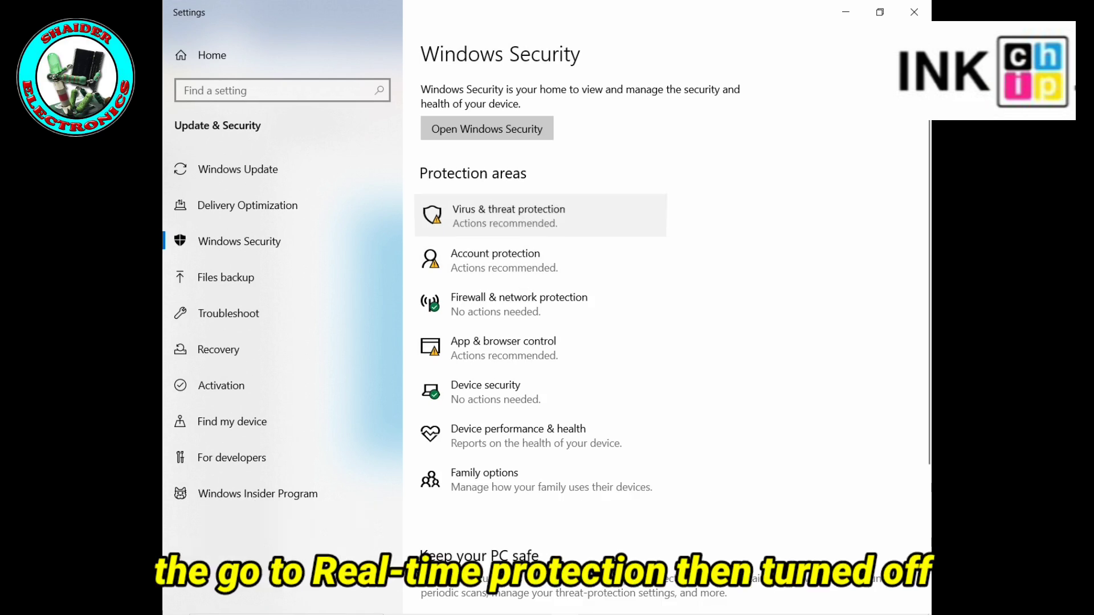
{"action": "left_click", "coordinate": [508, 216]}
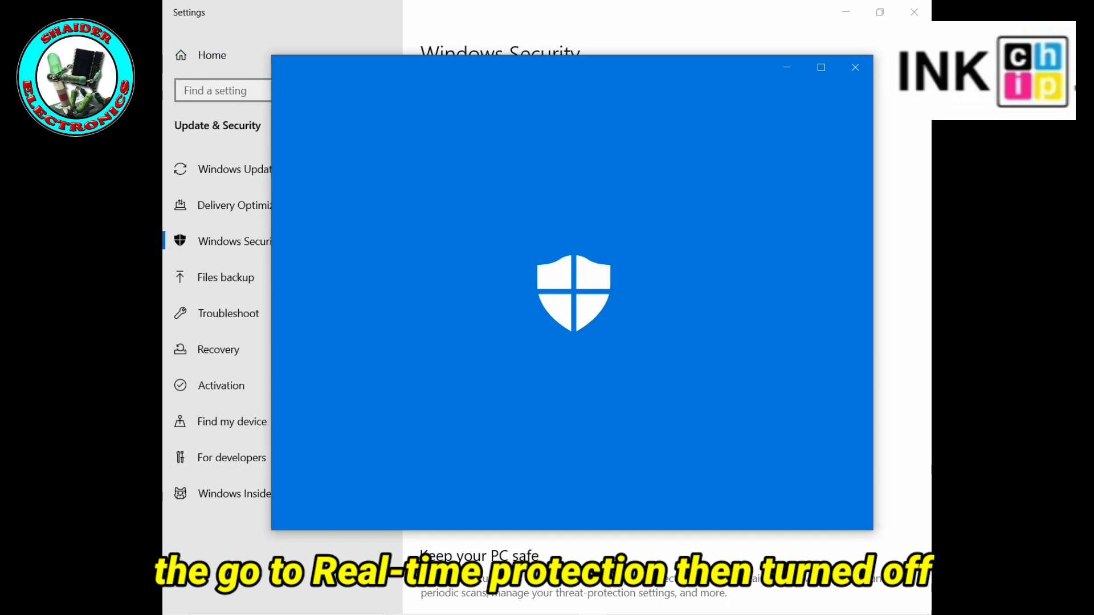
Turn off Real-time protection in the Virus & threat protection settings and close the Windows Security window.
{"action": "scroll", "coordinate": [576, 308], "scroll_direction": "down", "scroll_amount": 2}
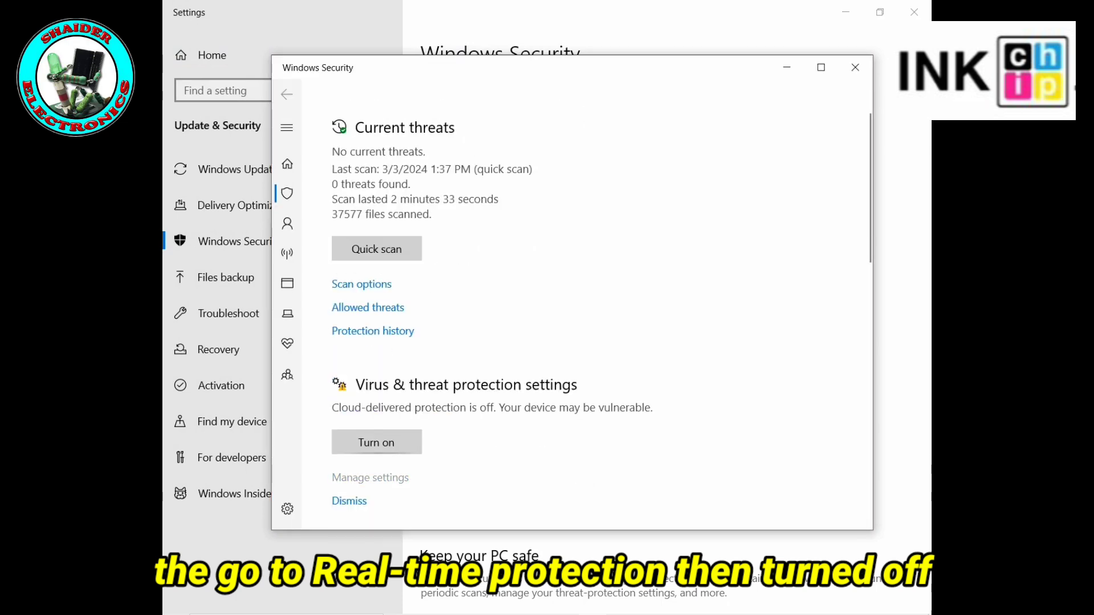
{"action": "left_click", "coordinate": [371, 478]}
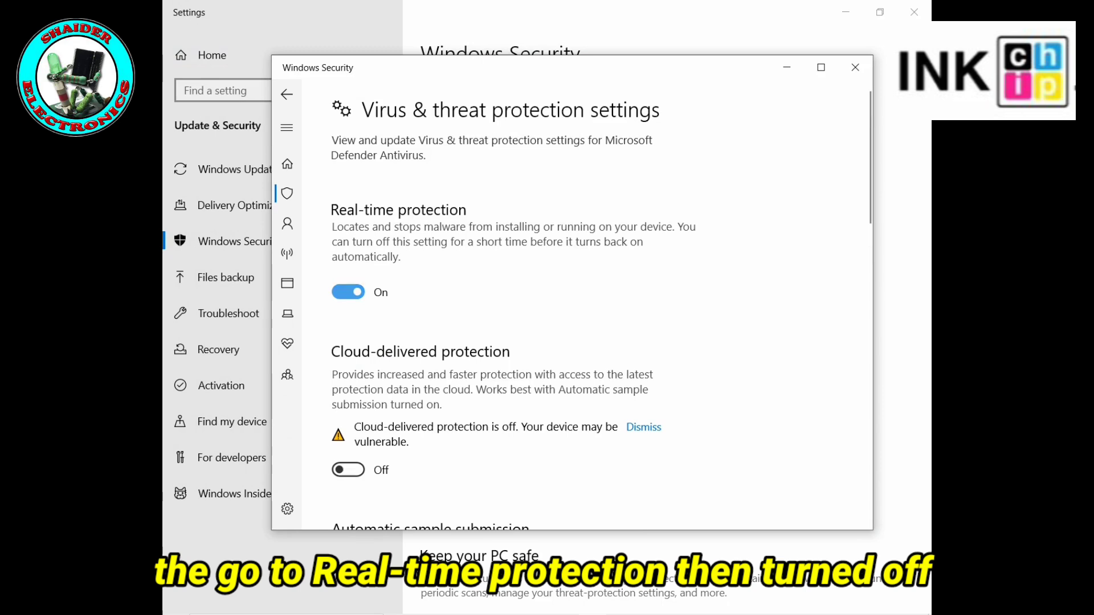
{"action": "left_click", "coordinate": [348, 292]}
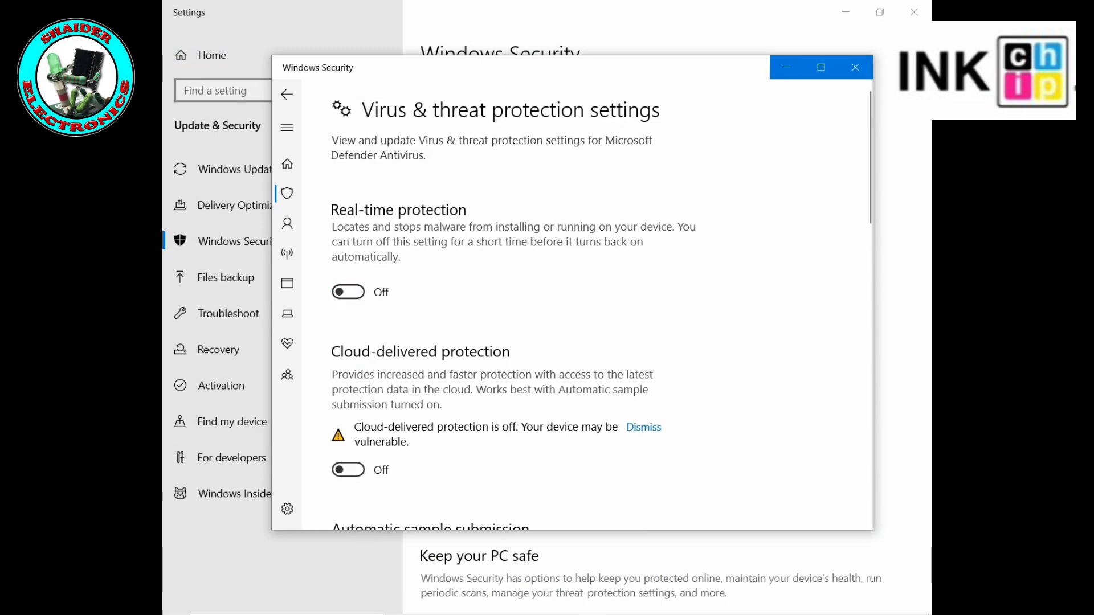
{"action": "left_click", "coordinate": [856, 68]}
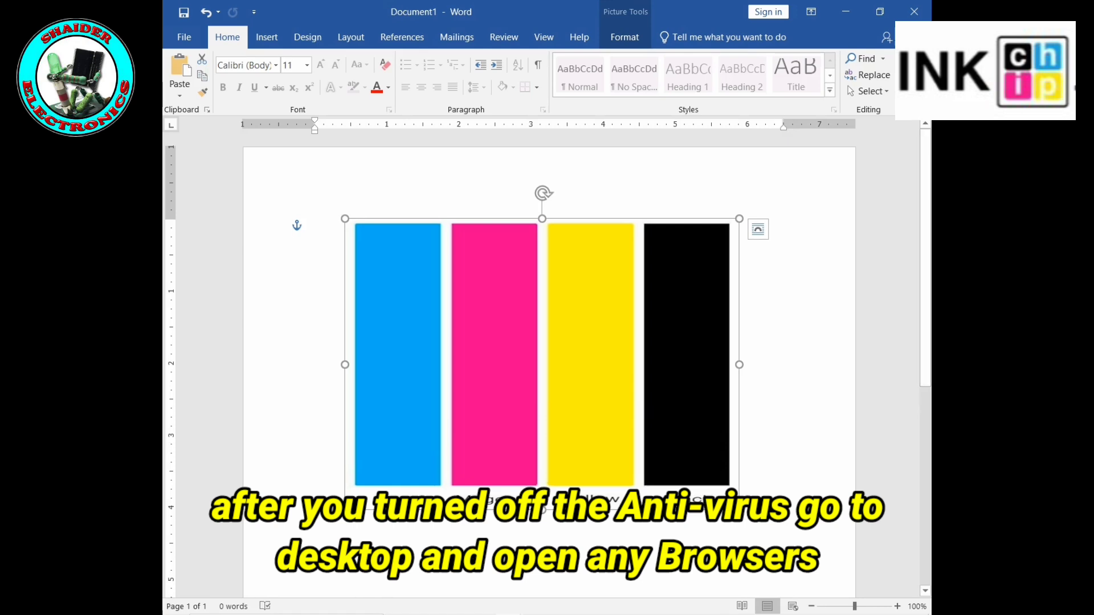
{"action": "mouse_move", "coordinate": [565, 604]}
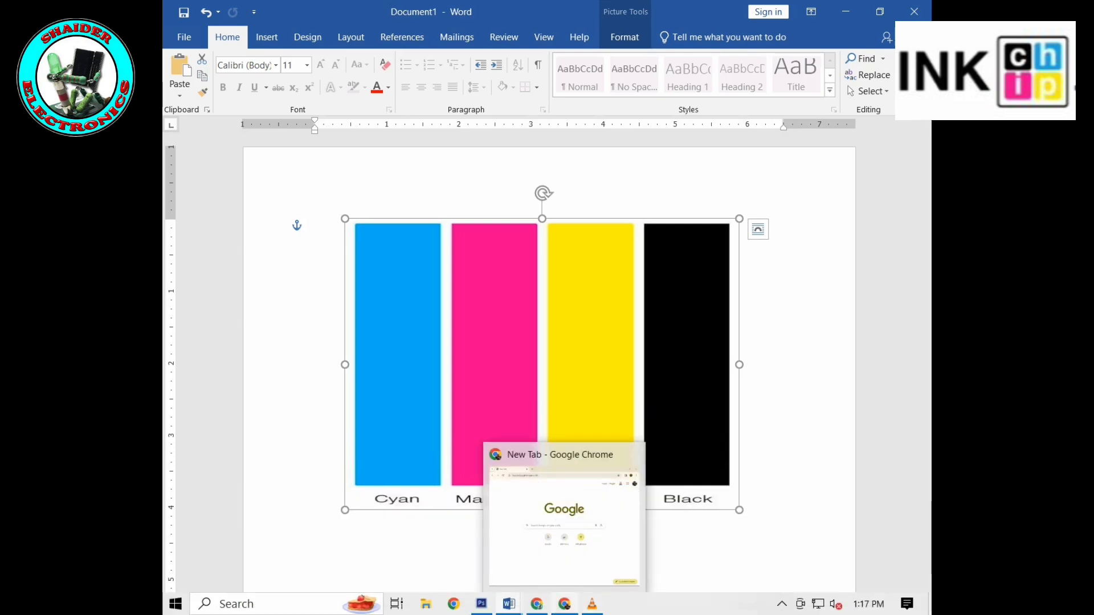
{"action": "left_click", "coordinate": [563, 524]}
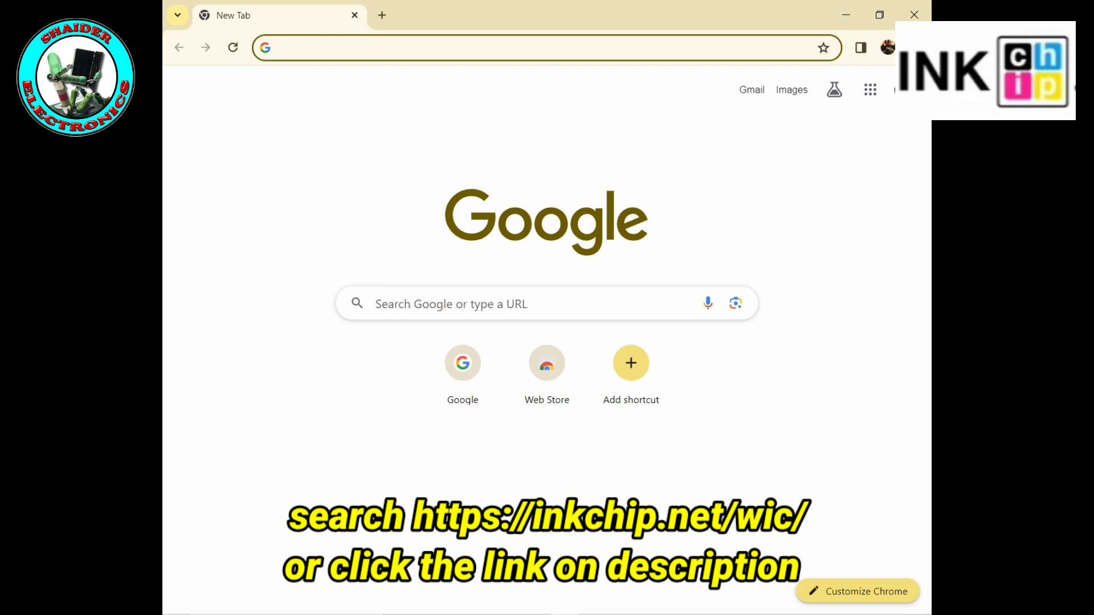
{"action": "right_click", "coordinate": [279, 52]}
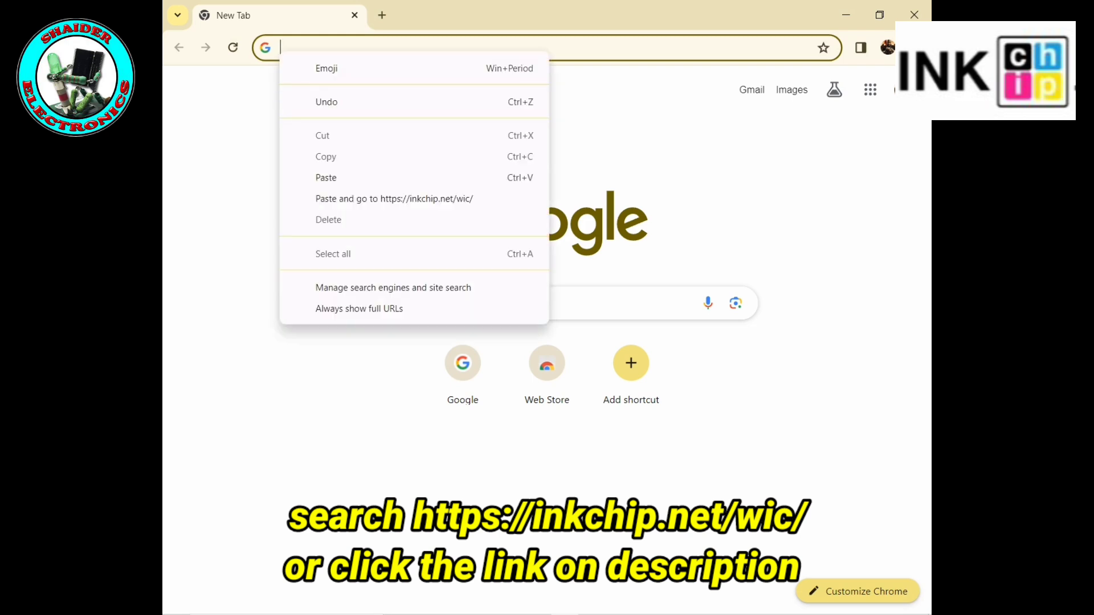
{"action": "left_click", "coordinate": [330, 177]}
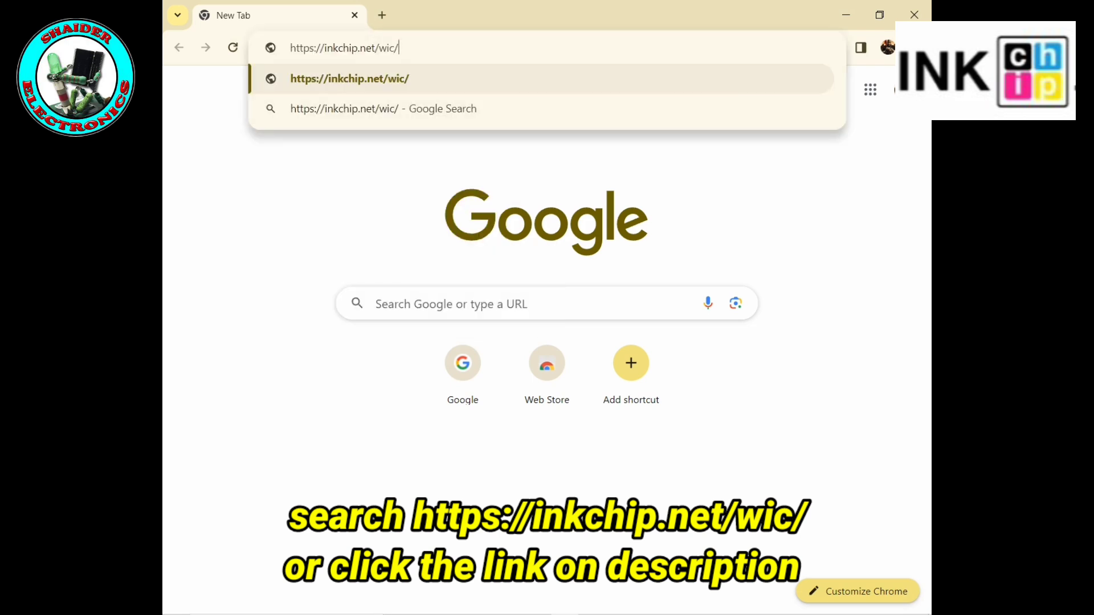
{"action": "key", "text": "Return"}
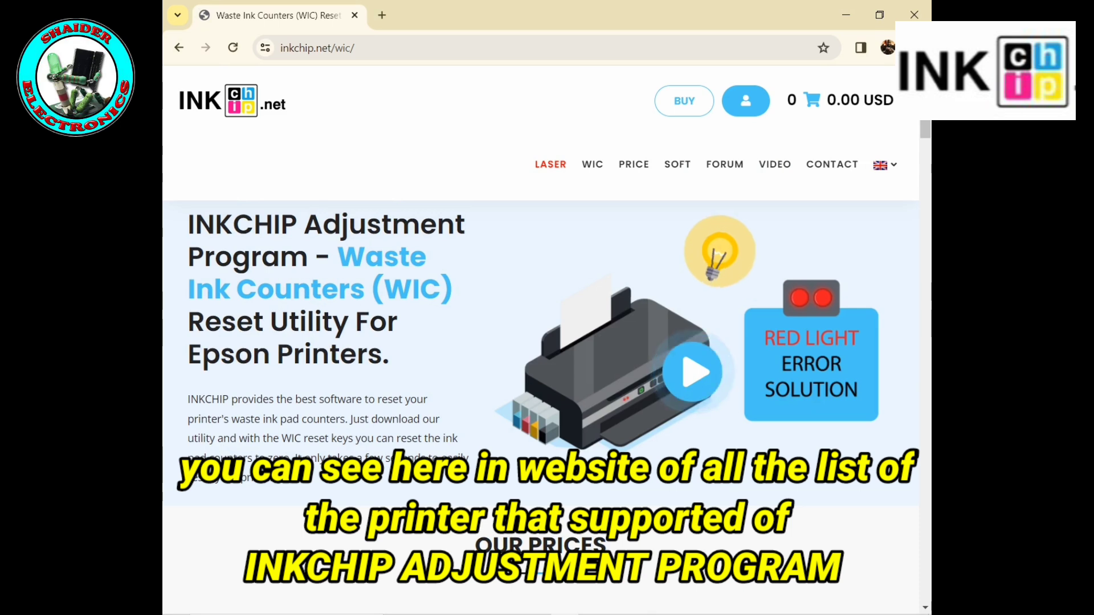
Examine the Supported Models list on the WIC page, highlighting the L, XP and Work Force series models.
{"action": "scroll", "coordinate": [542, 399], "scroll_direction": "down", "scroll_amount": 10}
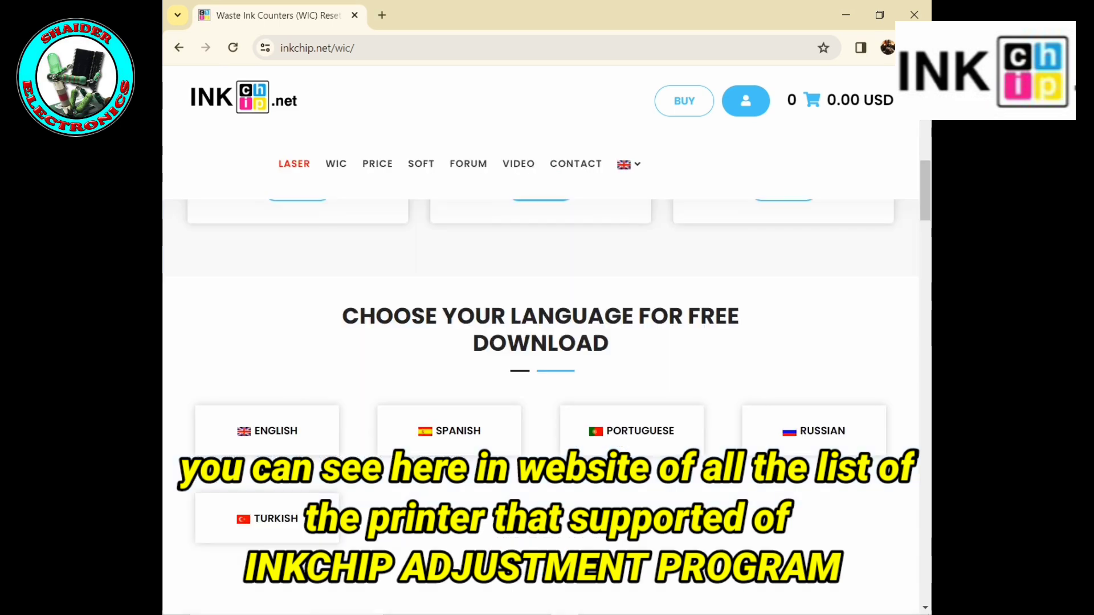
{"action": "scroll", "coordinate": [541, 399], "scroll_direction": "down", "scroll_amount": 3}
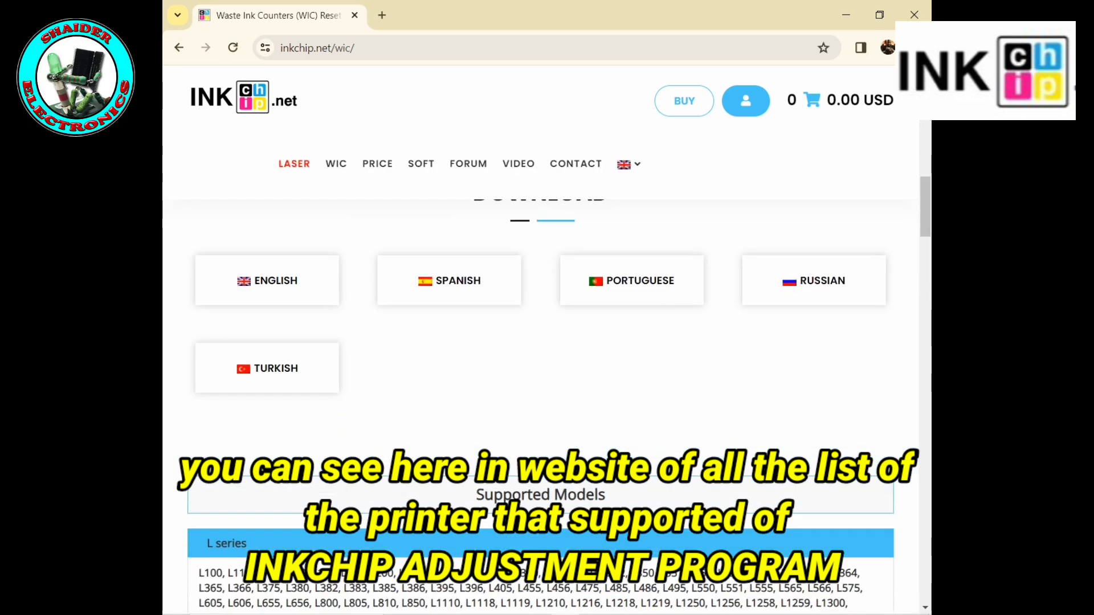
{"action": "scroll", "coordinate": [542, 399], "scroll_direction": "down", "scroll_amount": 4}
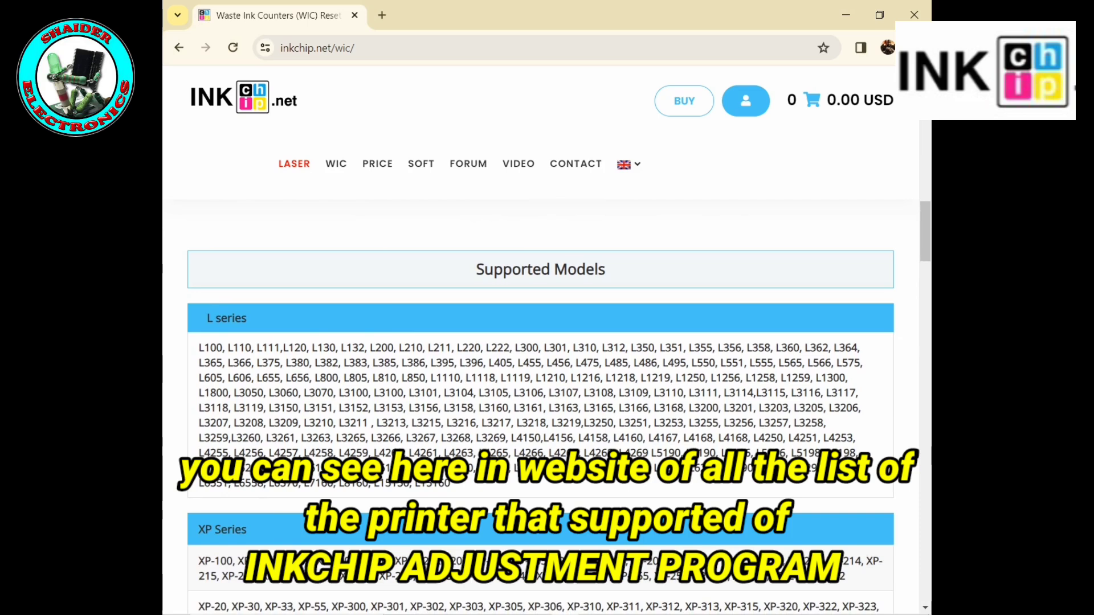
{"action": "scroll", "coordinate": [541, 399], "scroll_direction": "down", "scroll_amount": 1}
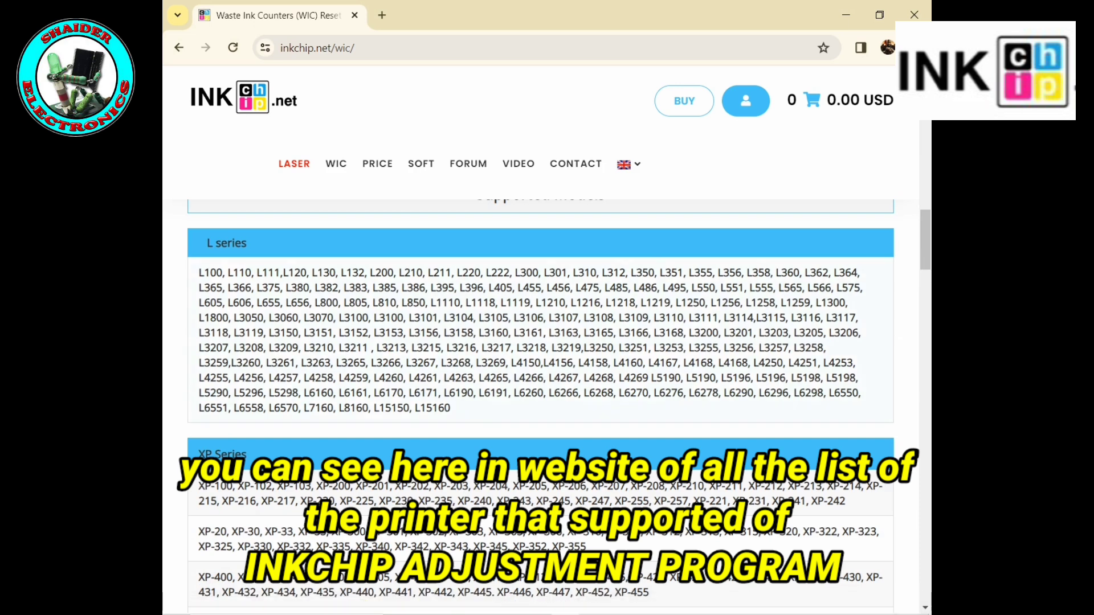
{"action": "left_click_drag", "start_coordinate": [199, 273], "coordinate": [451, 408]}
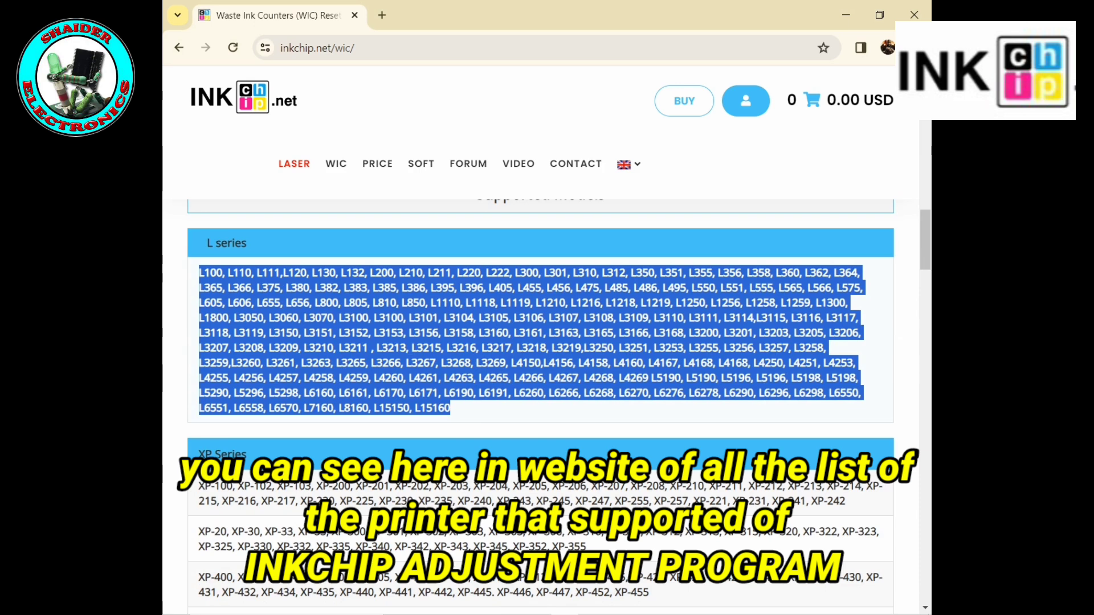
{"action": "scroll", "coordinate": [540, 342], "scroll_direction": "down", "scroll_amount": 4}
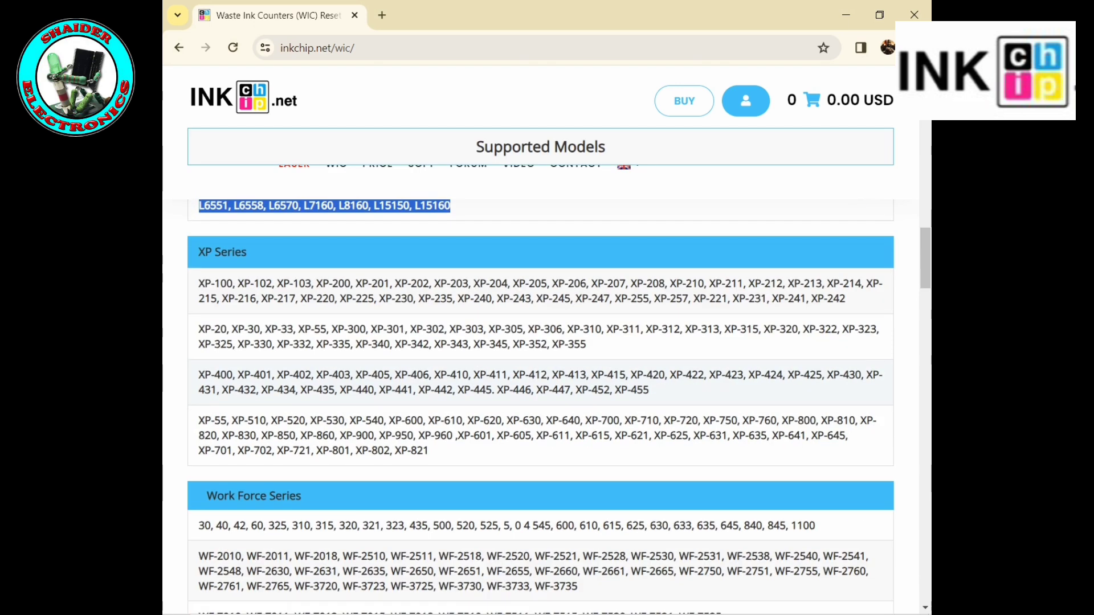
{"action": "left_click_drag", "start_coordinate": [199, 279], "coordinate": [429, 450]}
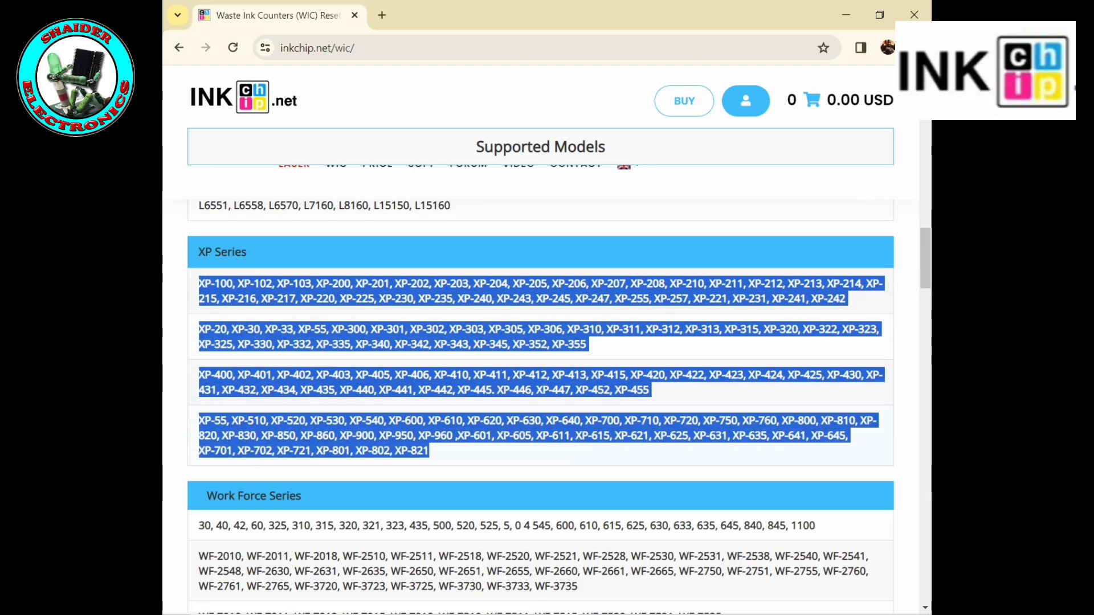
{"action": "scroll", "coordinate": [540, 399], "scroll_direction": "down", "scroll_amount": 4}
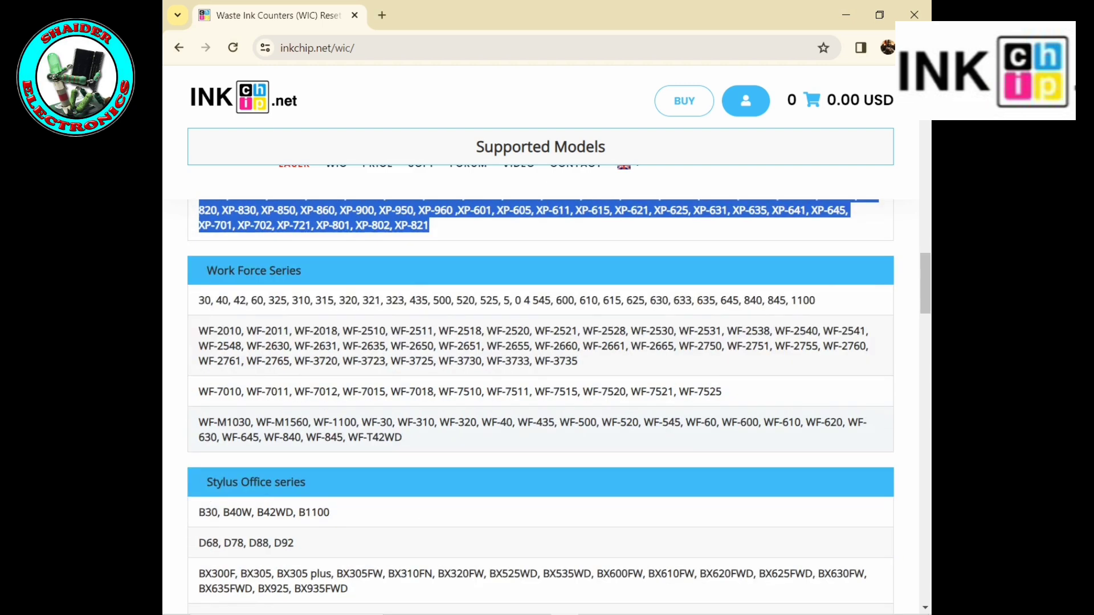
{"action": "left_click_drag", "start_coordinate": [199, 300], "coordinate": [402, 437]}
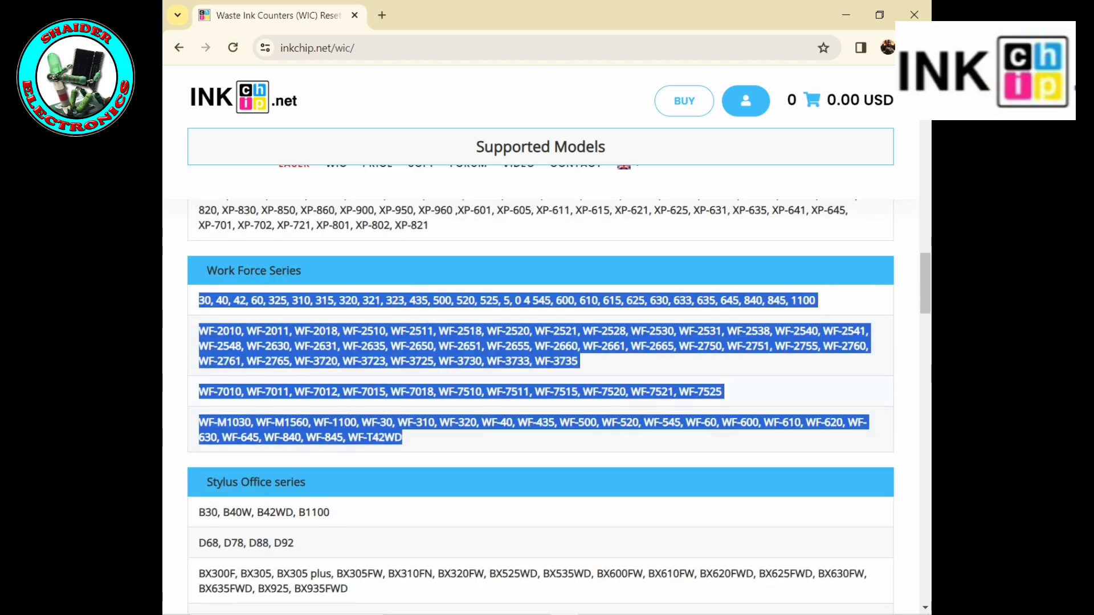
Review the supported Stylus Office, Stylus Photo and Stylus series models, highlighting each list in turn.
{"action": "scroll", "coordinate": [540, 399], "scroll_direction": "down", "scroll_amount": 5}
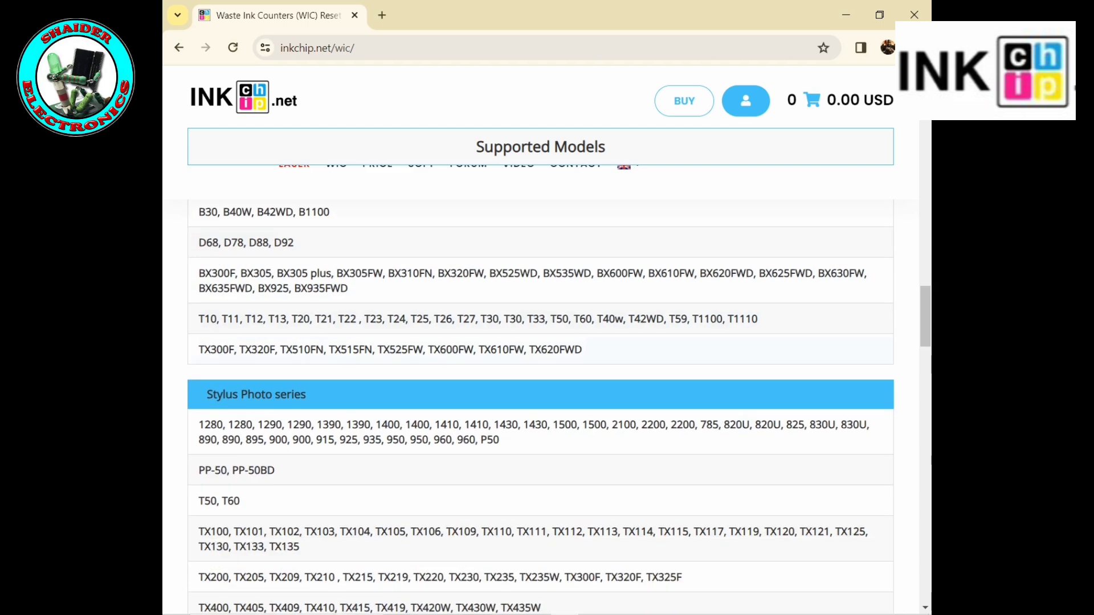
{"action": "scroll", "coordinate": [540, 399], "scroll_direction": "up", "scroll_amount": 1}
{"action": "left_click_drag", "start_coordinate": [199, 287], "coordinate": [582, 424]}
{"action": "scroll", "coordinate": [540, 399], "scroll_direction": "down", "scroll_amount": 2}
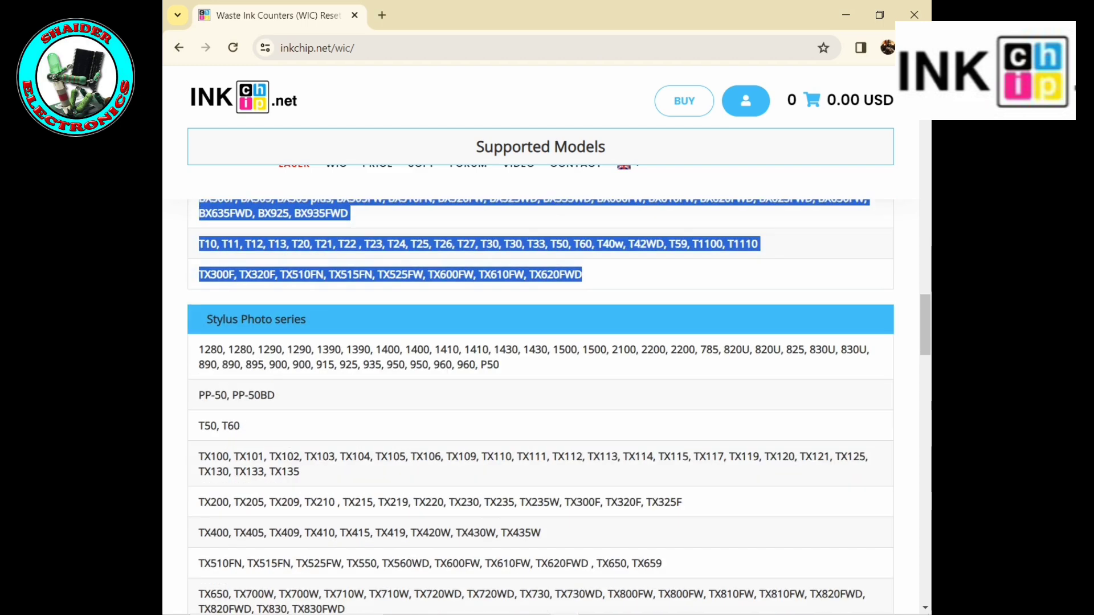
{"action": "scroll", "coordinate": [541, 399], "scroll_direction": "down", "scroll_amount": 1}
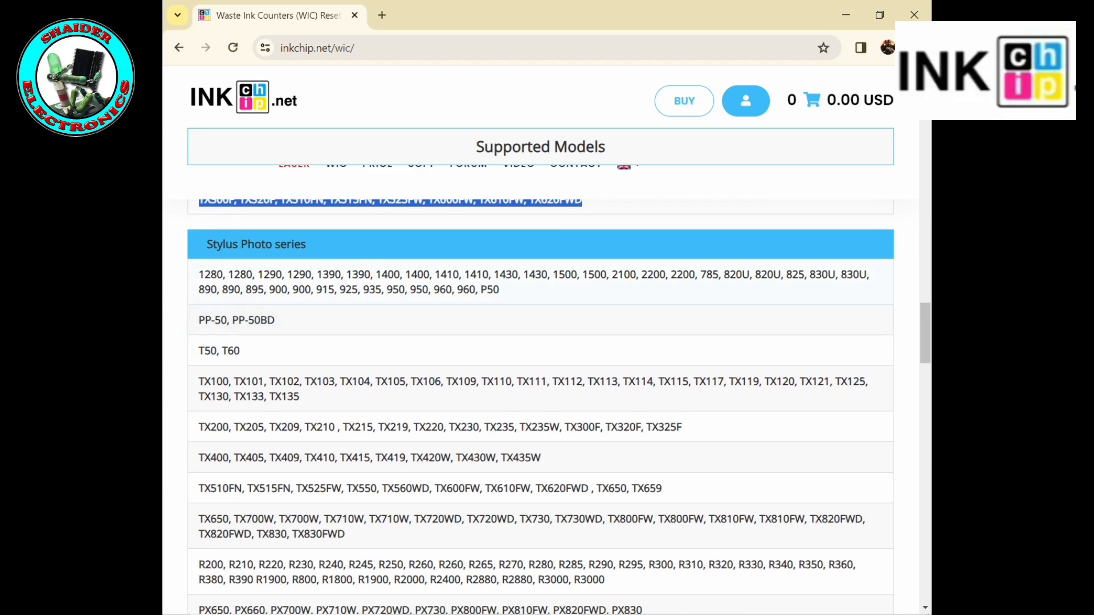
{"action": "left_click_drag", "start_coordinate": [198, 274], "coordinate": [211, 466]}
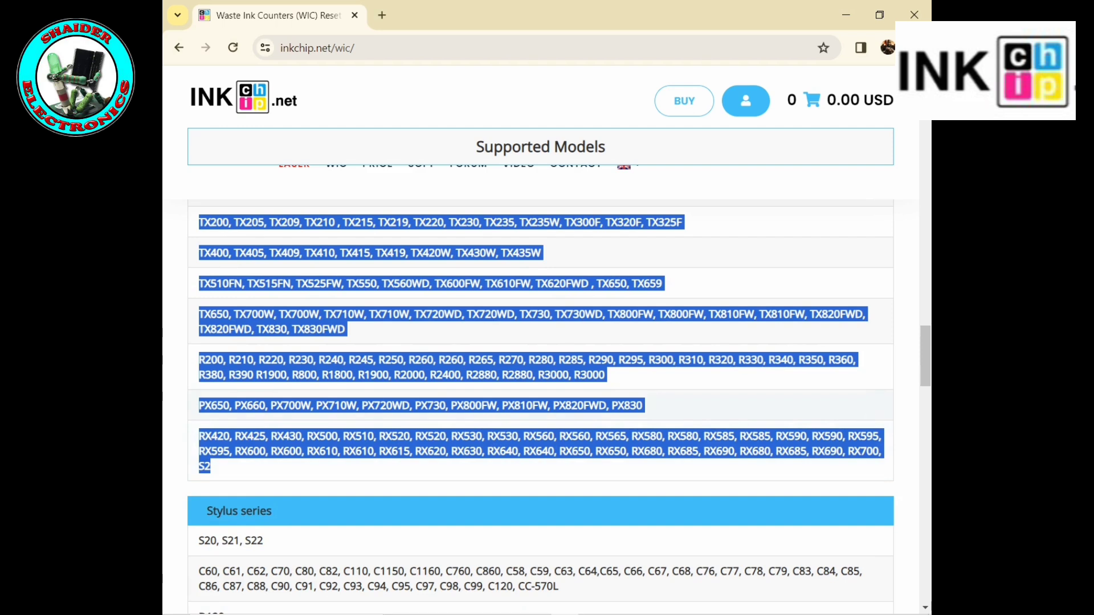
{"action": "scroll", "coordinate": [540, 402], "scroll_direction": "down", "scroll_amount": 4}
{"action": "scroll", "coordinate": [540, 402], "scroll_direction": "down", "scroll_amount": 1}
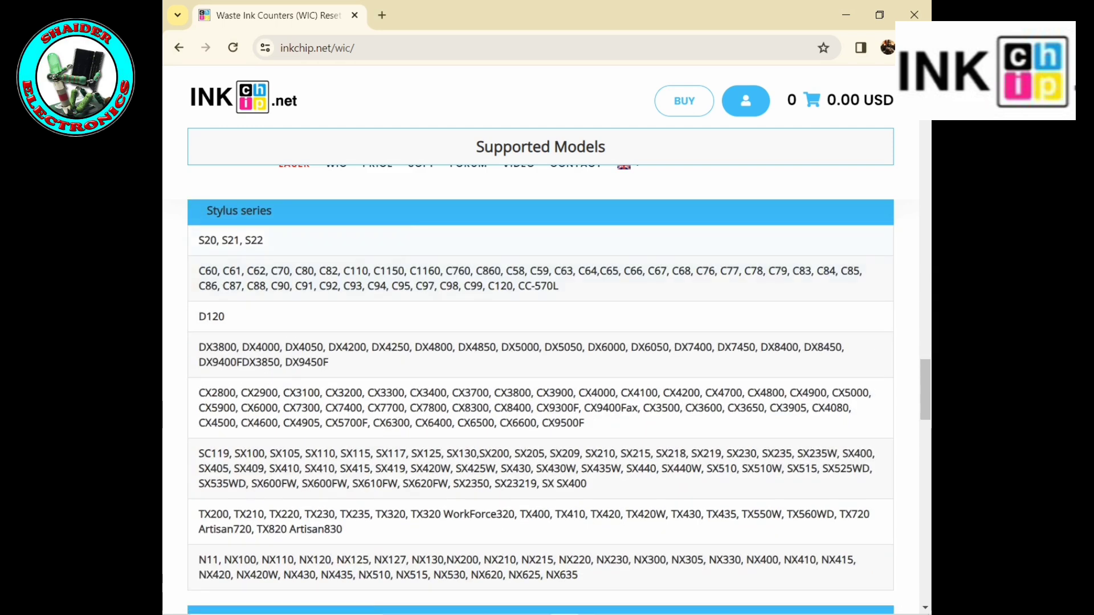
{"action": "left_click_drag", "start_coordinate": [198, 233], "coordinate": [578, 575]}
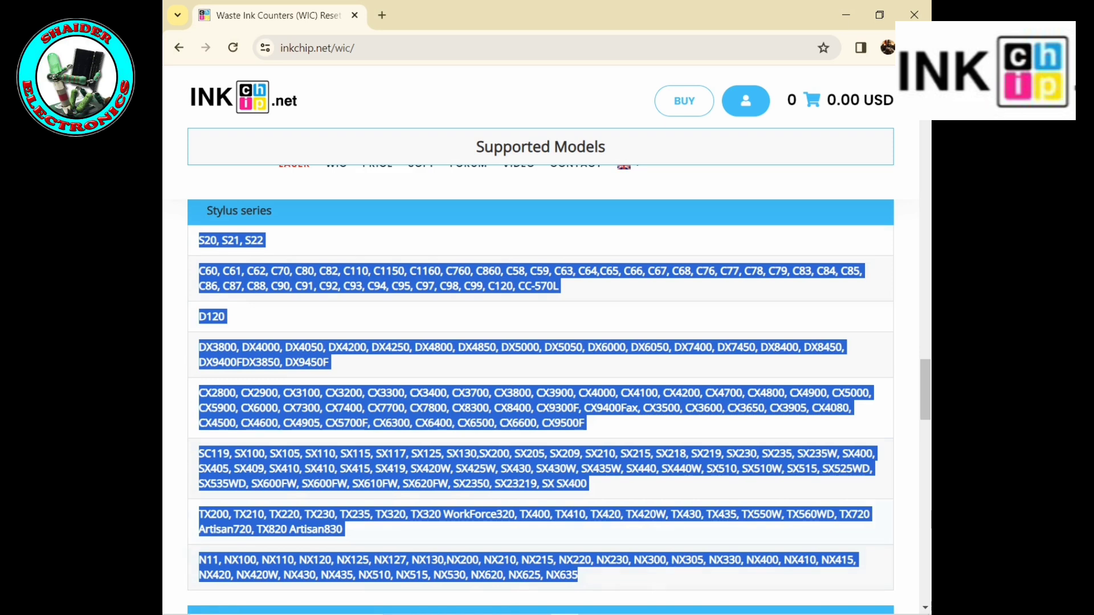
Look through the supported Artisan, Sure Color and PX series models, highlighting each group.
{"action": "scroll", "coordinate": [540, 399], "scroll_direction": "down", "scroll_amount": 2}
{"action": "scroll", "coordinate": [540, 399], "scroll_direction": "down", "scroll_amount": 2}
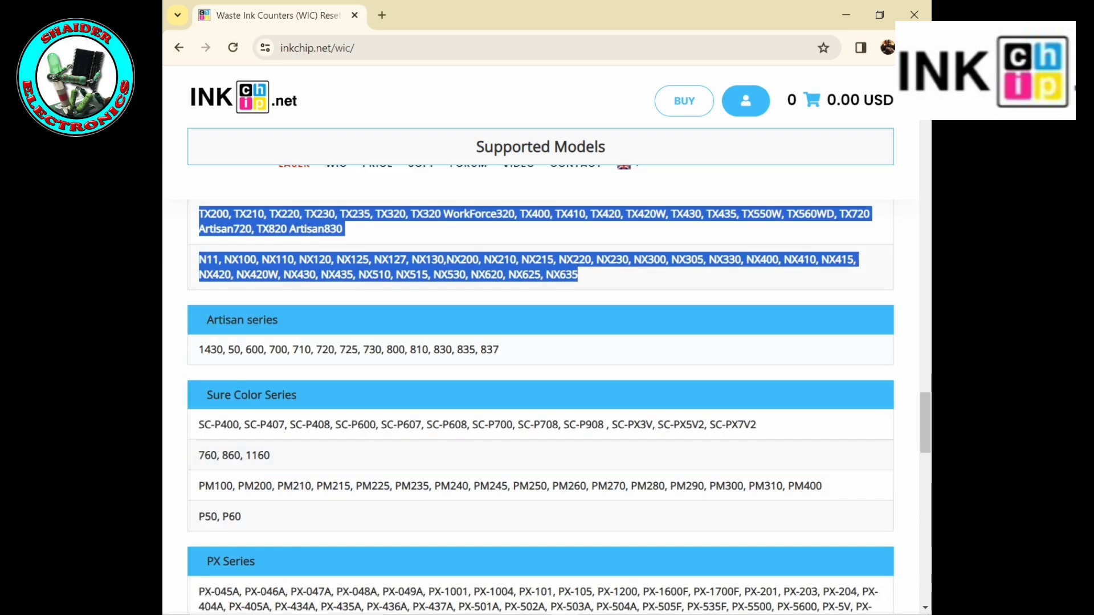
{"action": "left_click_drag", "start_coordinate": [198, 349], "coordinate": [499, 349]}
{"action": "scroll", "coordinate": [540, 399], "scroll_direction": "down", "scroll_amount": 2}
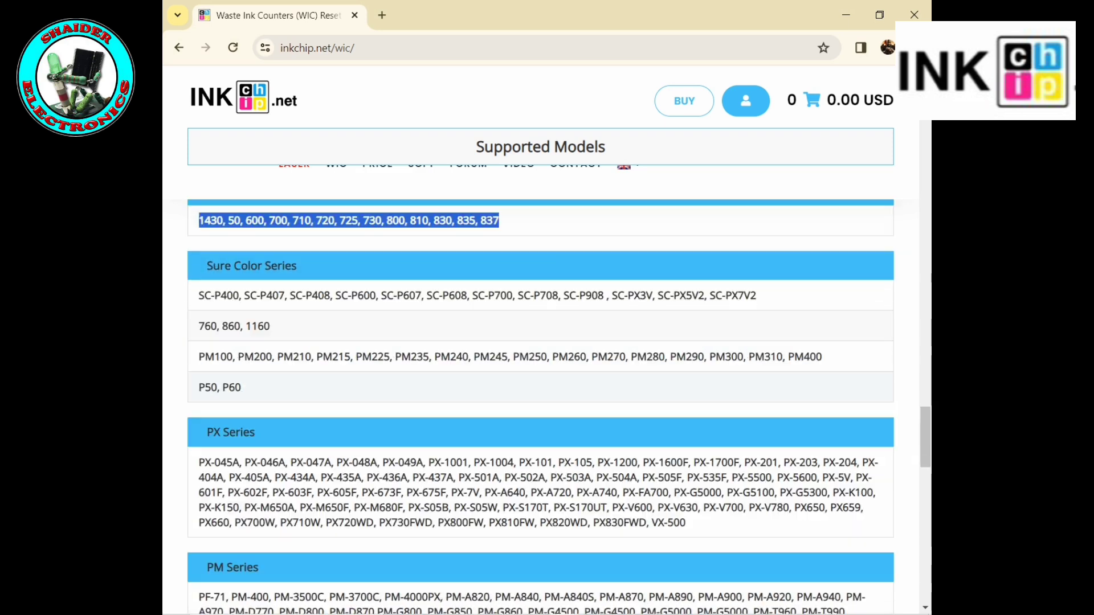
{"action": "left_click_drag", "start_coordinate": [198, 275], "coordinate": [241, 367]}
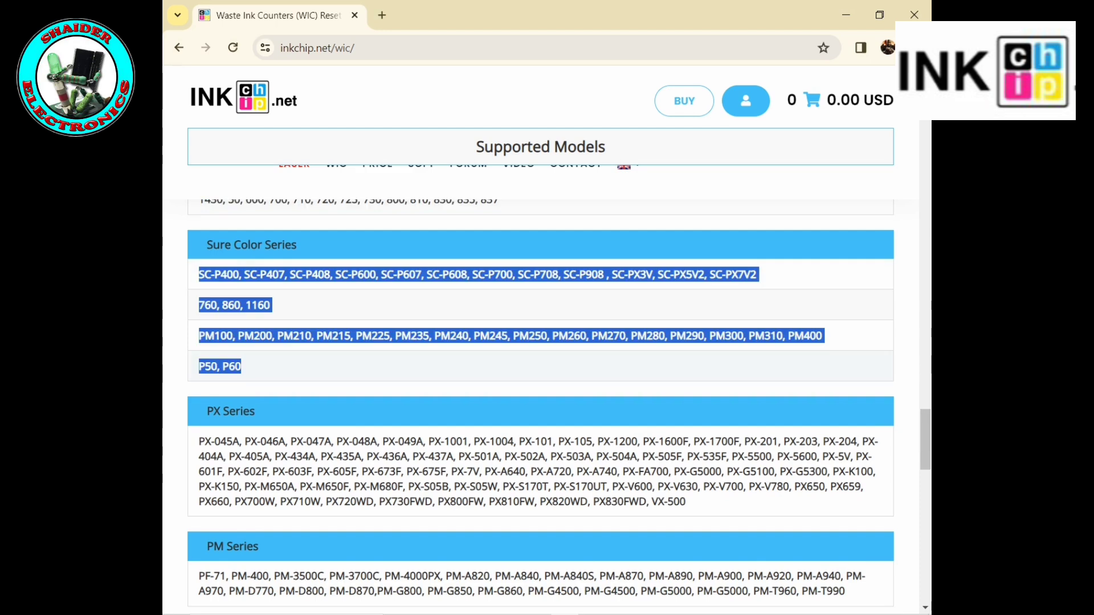
{"action": "scroll", "coordinate": [540, 399], "scroll_direction": "down", "scroll_amount": 2}
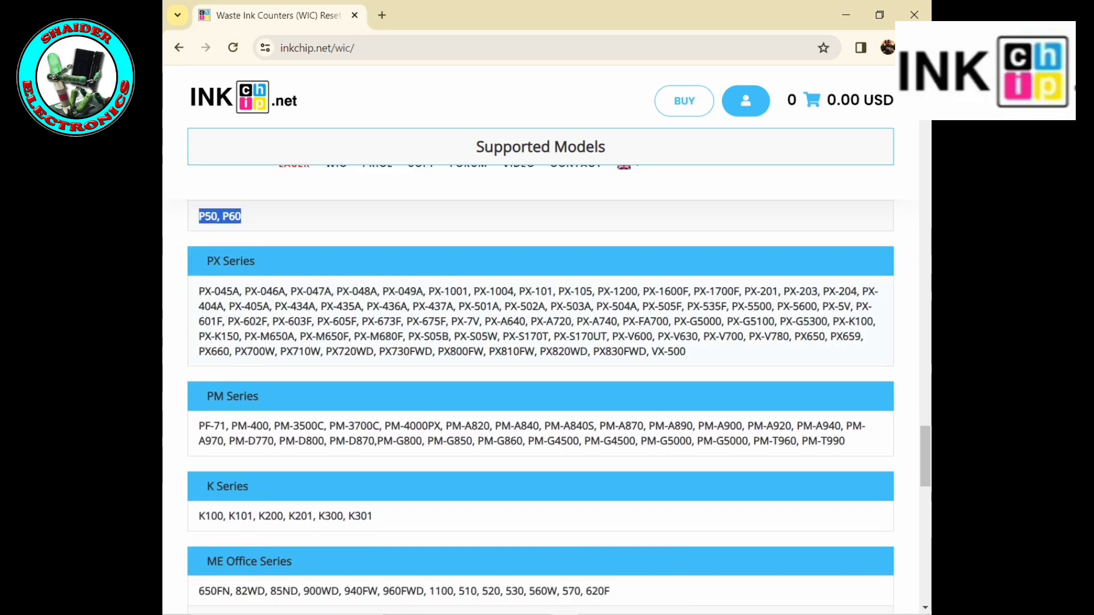
{"action": "left_click_drag", "start_coordinate": [198, 288], "coordinate": [686, 351]}
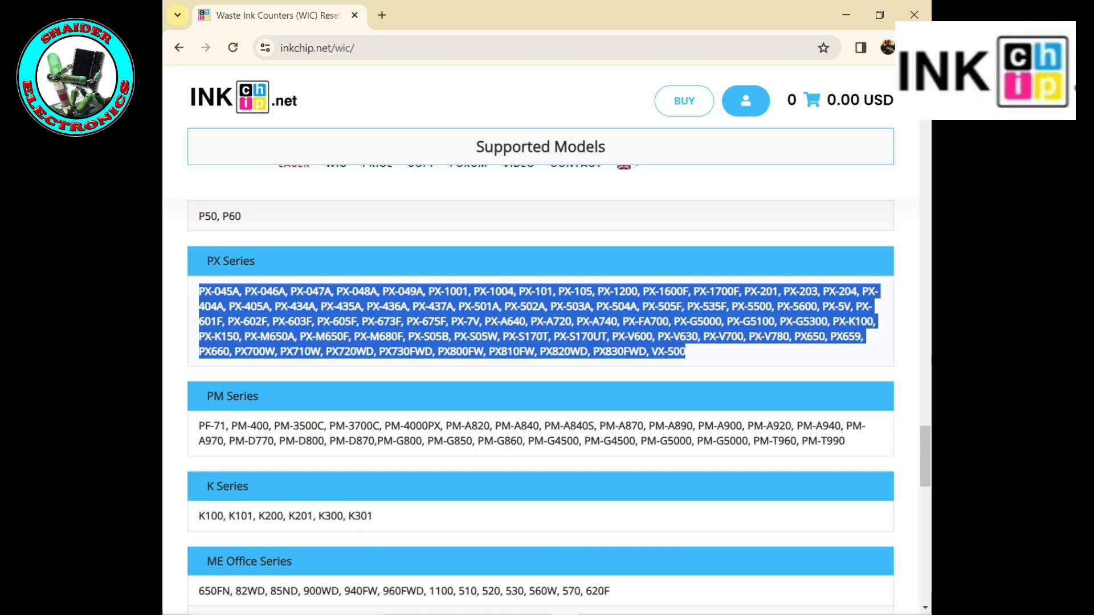
Review the supported PM, K and ME Office series models, highlighting each list in turn.
{"action": "scroll", "coordinate": [558, 407], "scroll_direction": "down", "scroll_amount": 1}
{"action": "left_click_drag", "start_coordinate": [199, 351], "coordinate": [845, 365]}
{"action": "scroll", "coordinate": [558, 408], "scroll_direction": "down", "scroll_amount": 2}
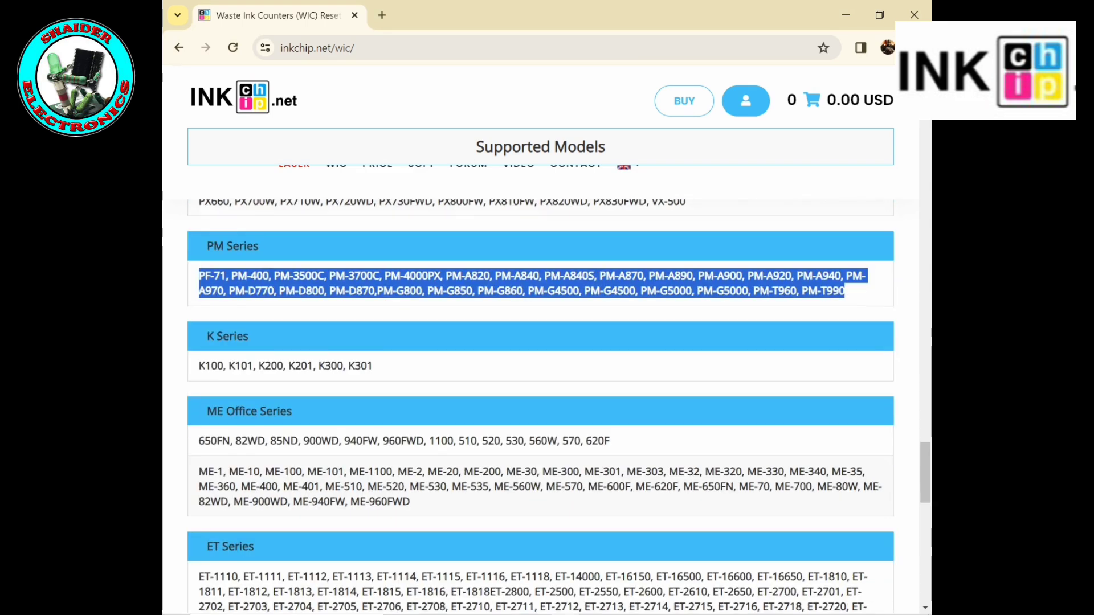
{"action": "left_click_drag", "start_coordinate": [198, 290], "coordinate": [373, 291]}
{"action": "left_click_drag", "start_coordinate": [199, 365], "coordinate": [411, 426]}
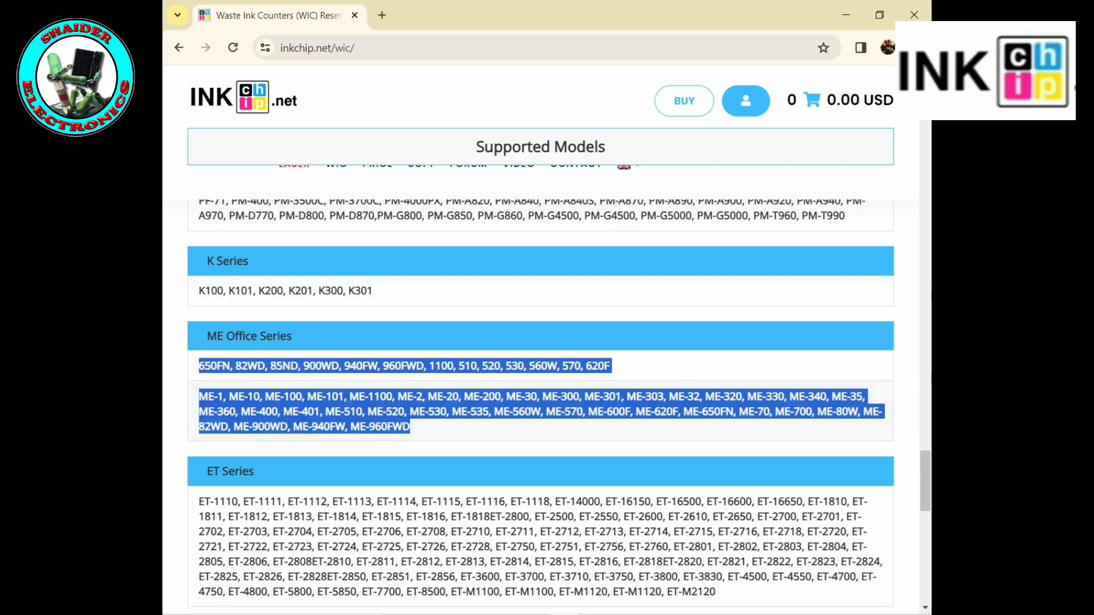
{"action": "scroll", "coordinate": [540, 399], "scroll_direction": "down", "scroll_amount": 3}
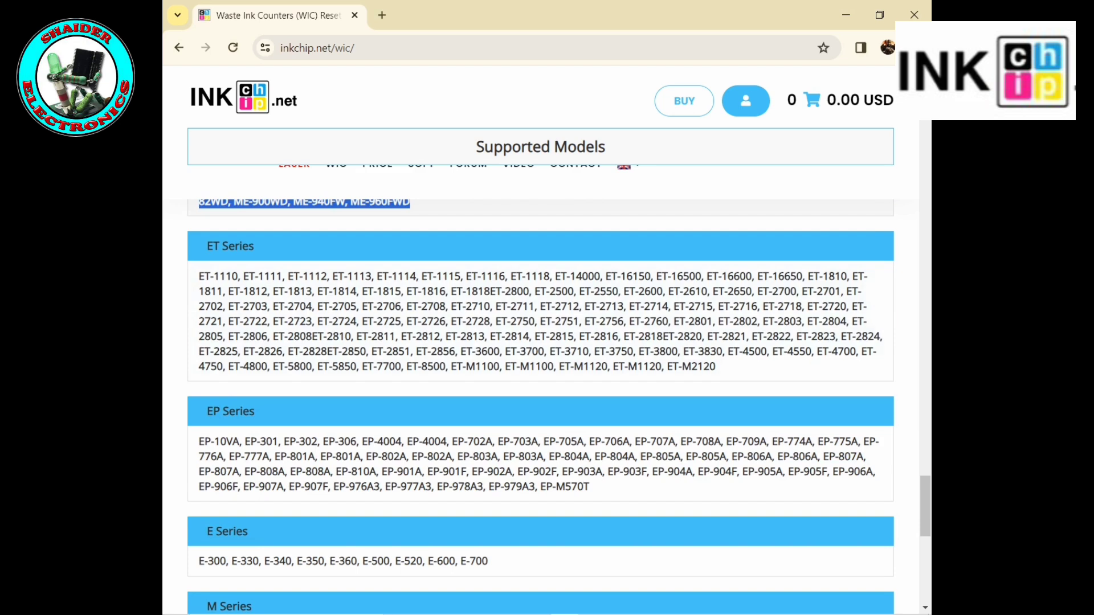
Review the supported ET and EP series models, highlighting both lists.
{"action": "left_click_drag", "start_coordinate": [199, 275], "coordinate": [716, 367]}
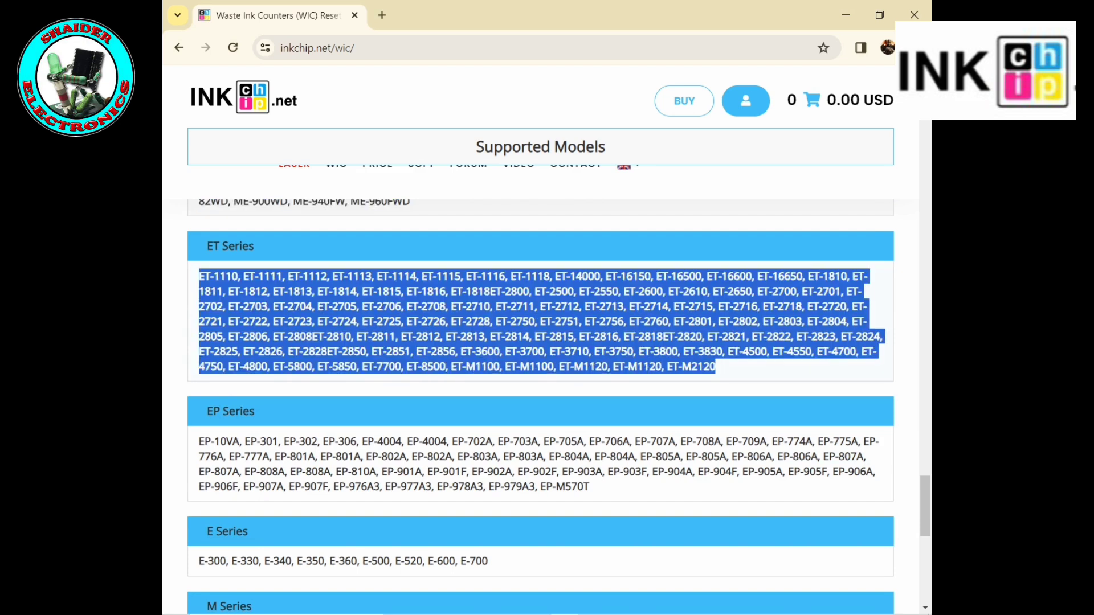
{"action": "scroll", "coordinate": [540, 399], "scroll_direction": "down", "scroll_amount": 2}
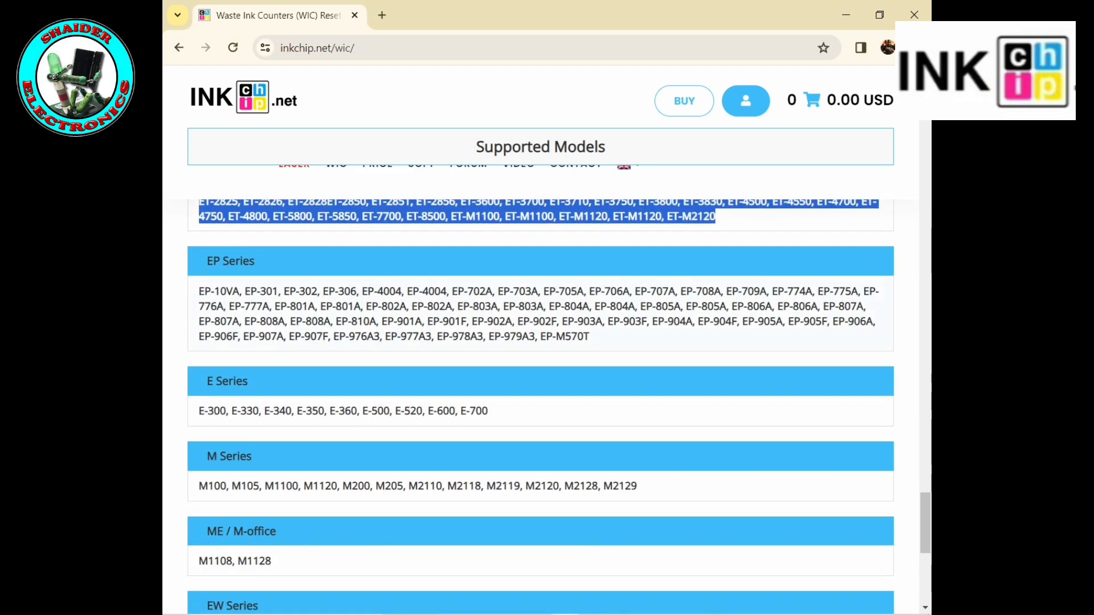
{"action": "left_click_drag", "start_coordinate": [199, 291], "coordinate": [590, 337]}
{"action": "scroll", "coordinate": [590, 337], "scroll_direction": "down", "scroll_amount": 2}
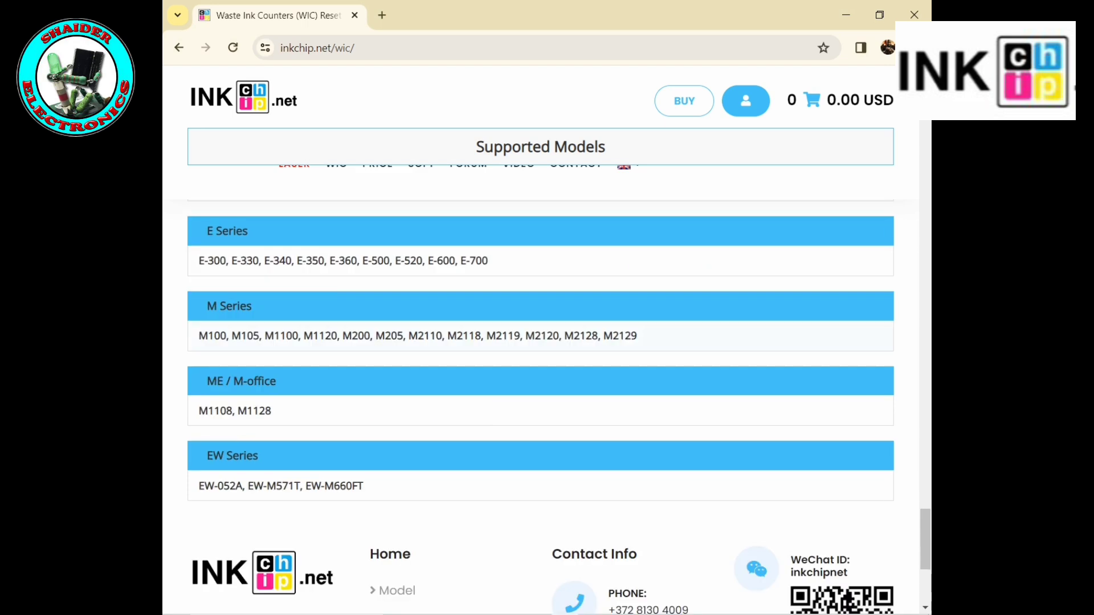
Look through the supported E, M, ME / M-office and EW series models, highlighting each list.
{"action": "left_click_drag", "start_coordinate": [199, 260], "coordinate": [487, 261]}
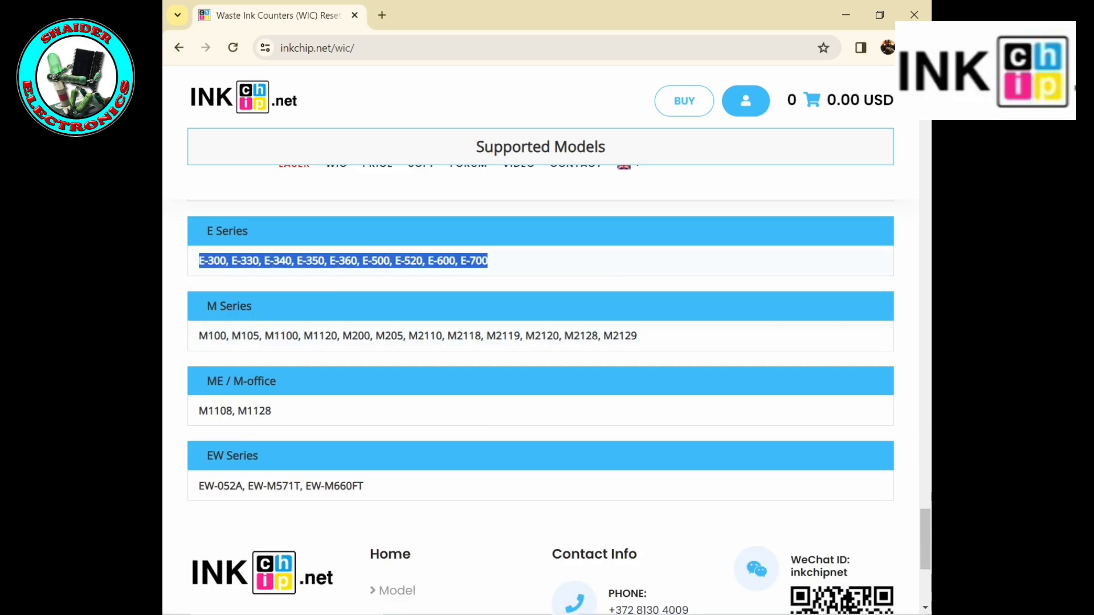
{"action": "left_click_drag", "start_coordinate": [198, 335], "coordinate": [637, 335]}
{"action": "left_click", "coordinate": [637, 335]}
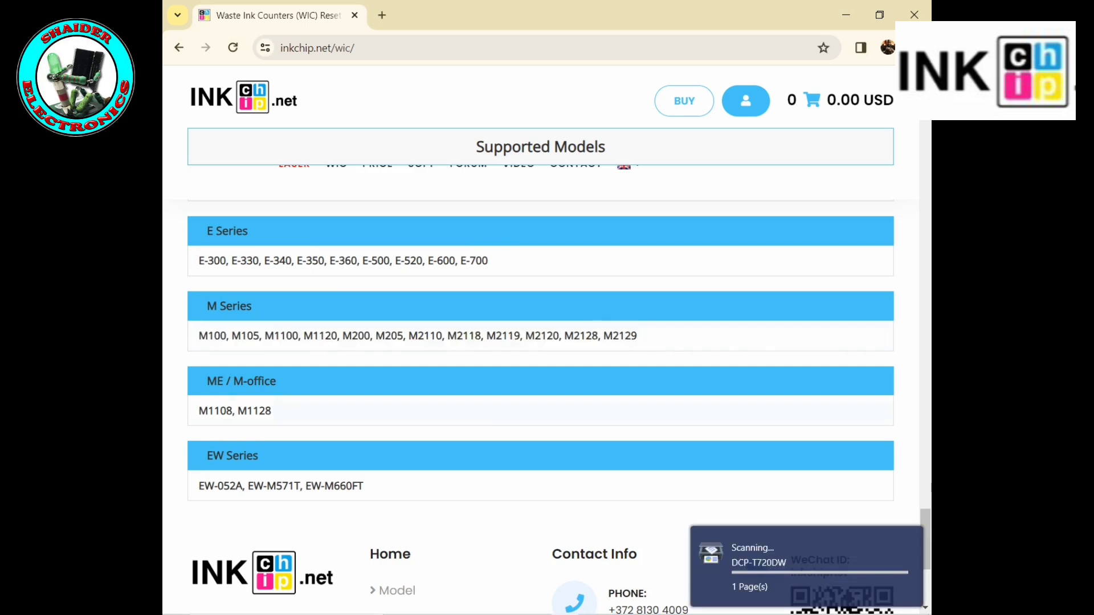
{"action": "triple_click", "coordinate": [235, 411]}
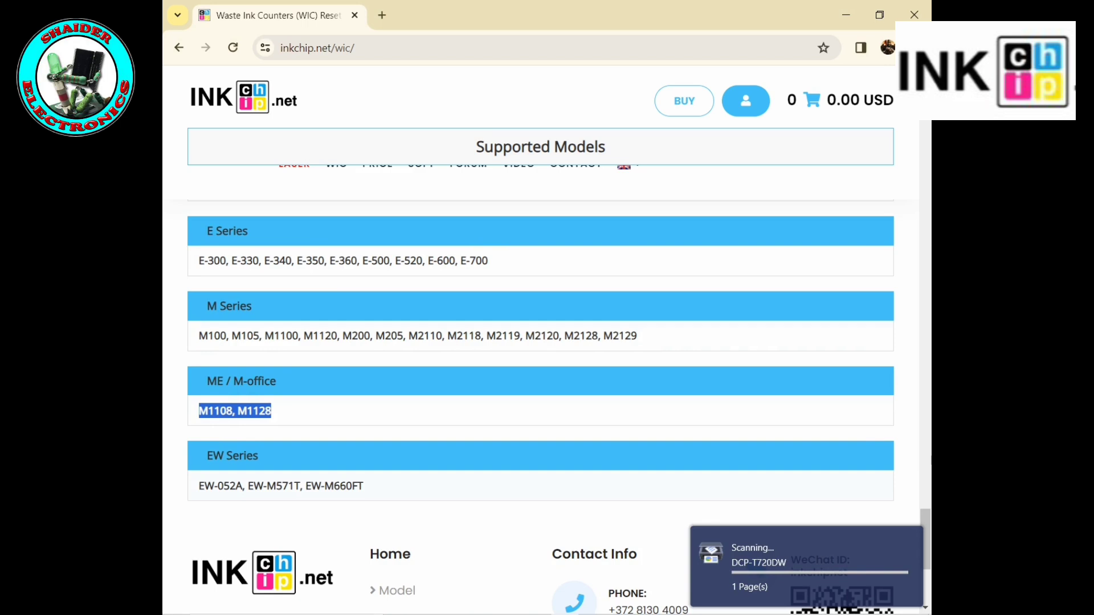
{"action": "left_click_drag", "start_coordinate": [199, 486], "coordinate": [363, 486]}
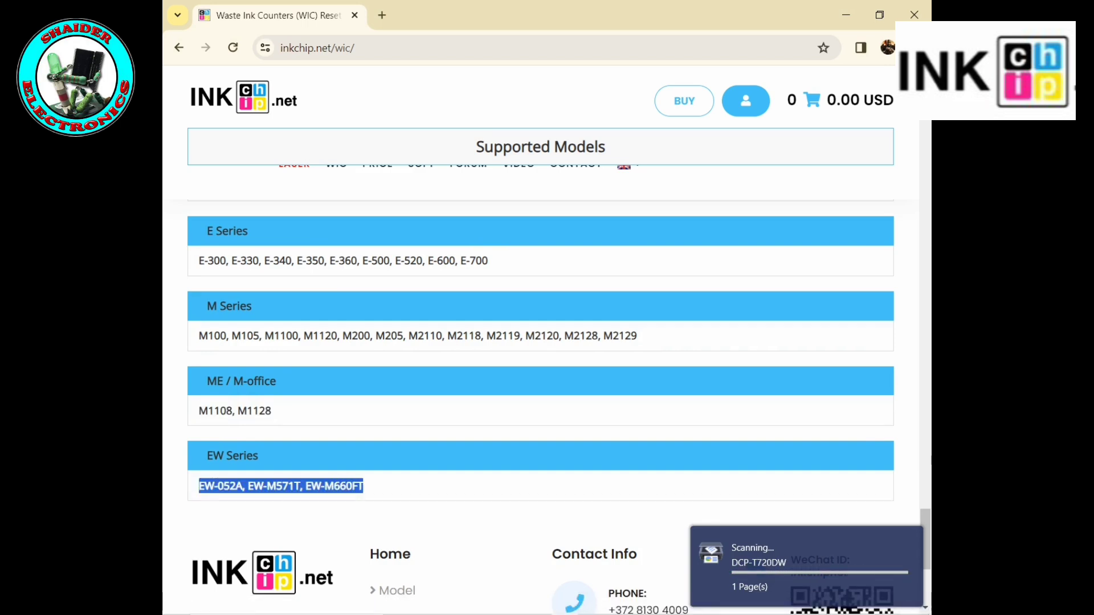
Examine the site's contact details for obtaining a key, highlighting the email, WhatsApp and WeChat entries.
{"action": "scroll", "coordinate": [529, 407], "scroll_direction": "down", "scroll_amount": 5}
{"action": "left_click_drag", "start_coordinate": [608, 590], "coordinate": [688, 591]}
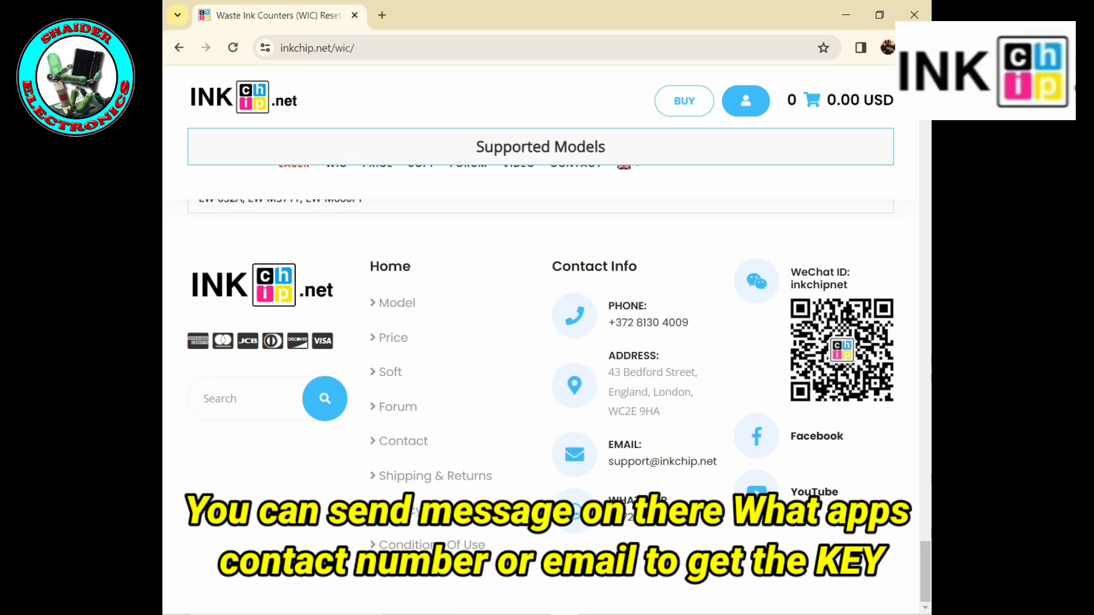
{"action": "left_click_drag", "start_coordinate": [609, 461], "coordinate": [717, 462]}
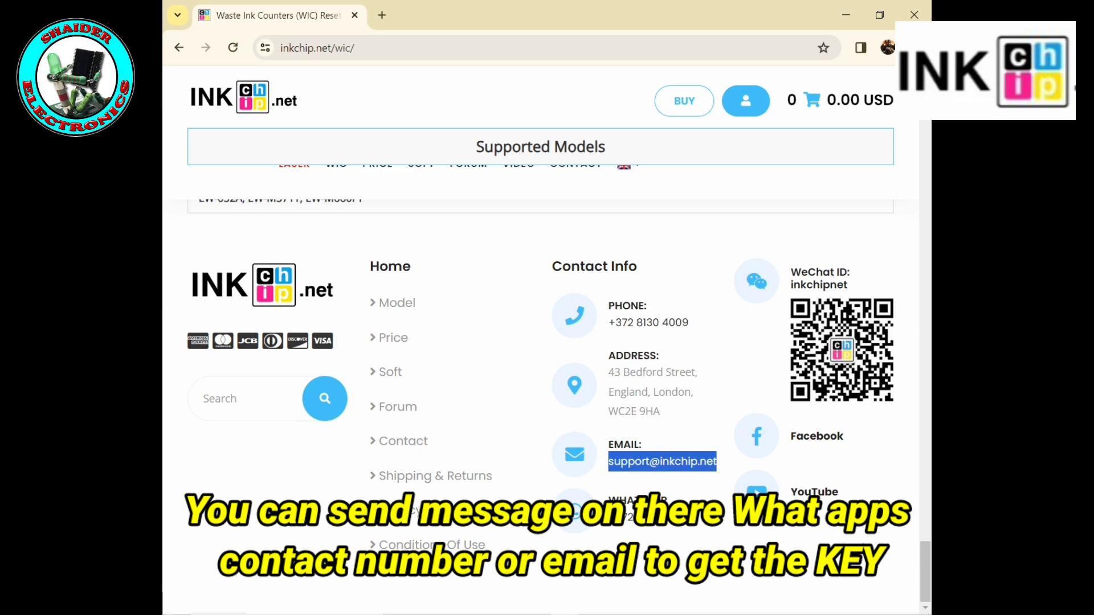
{"action": "left_click_drag", "start_coordinate": [608, 517], "coordinate": [688, 517]}
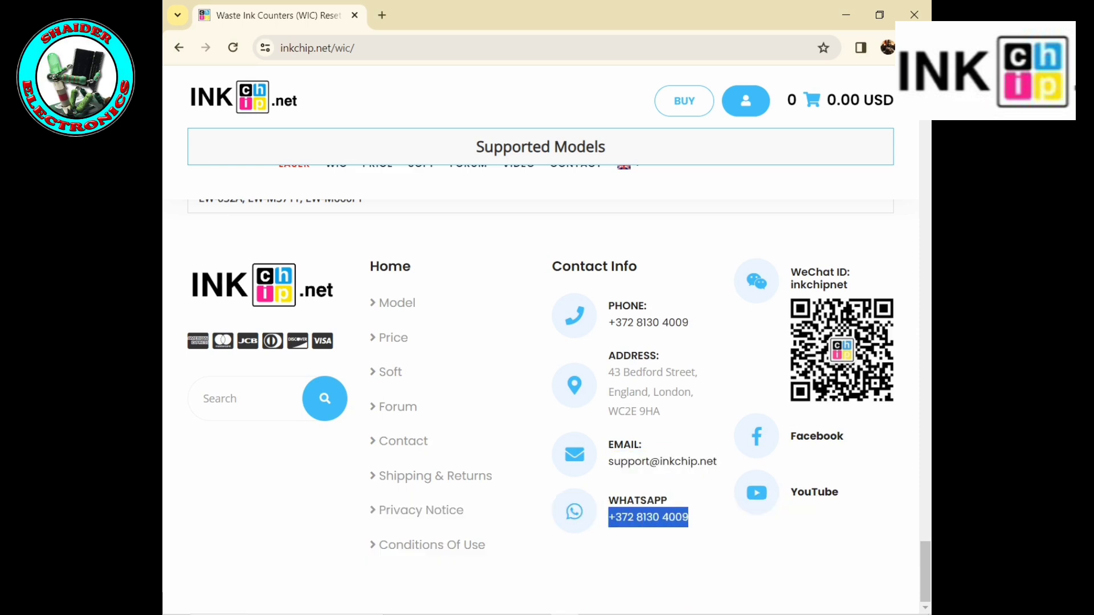
{"action": "left_click", "coordinate": [707, 541]}
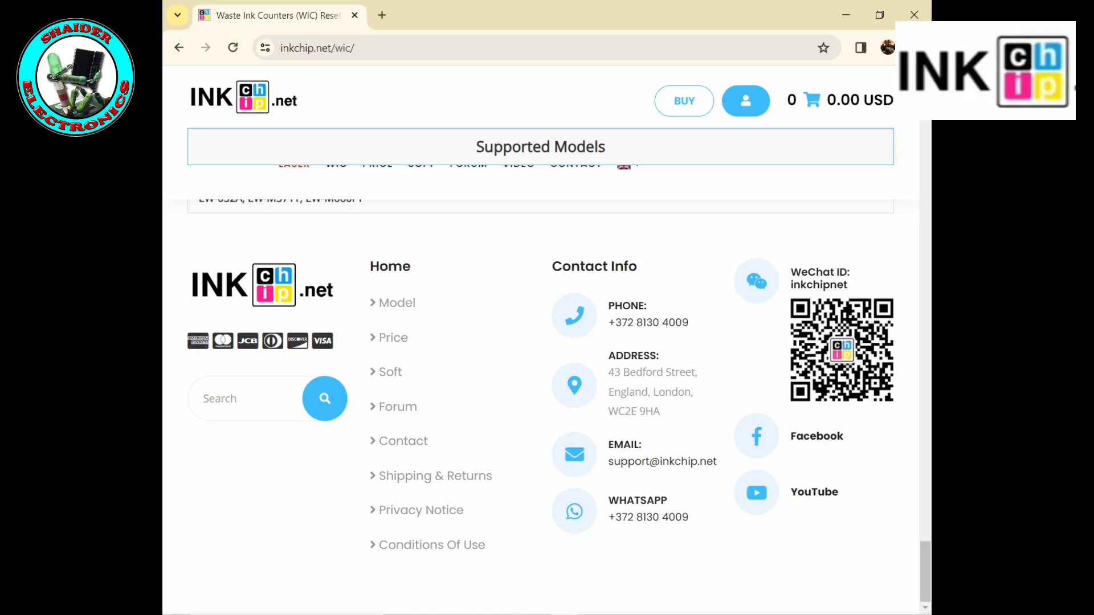
{"action": "left_click_drag", "start_coordinate": [790, 273], "coordinate": [849, 285]}
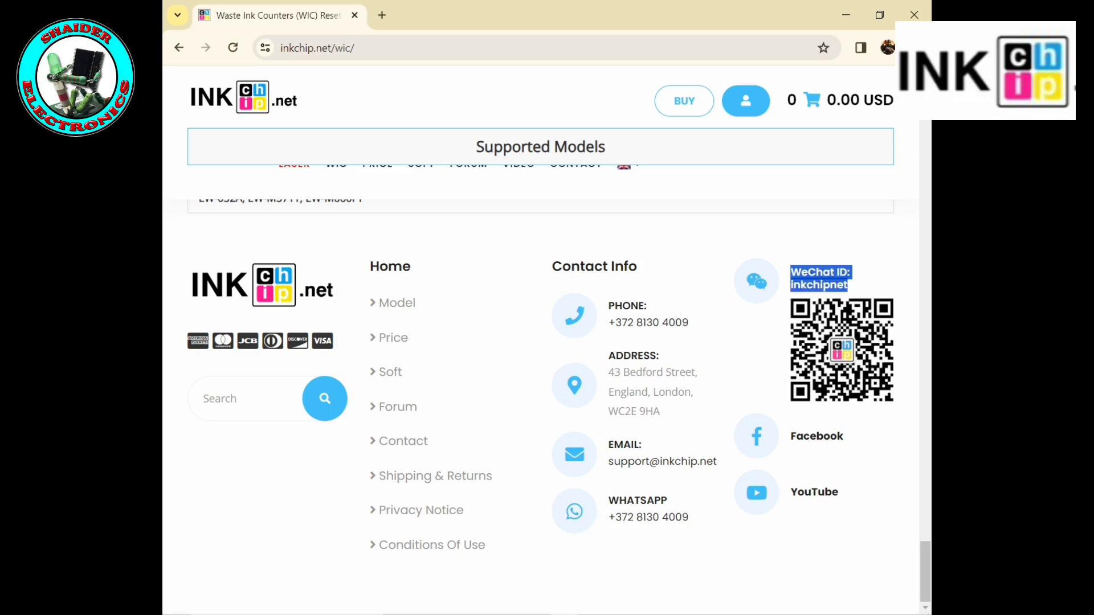
{"action": "left_click", "coordinate": [706, 542]}
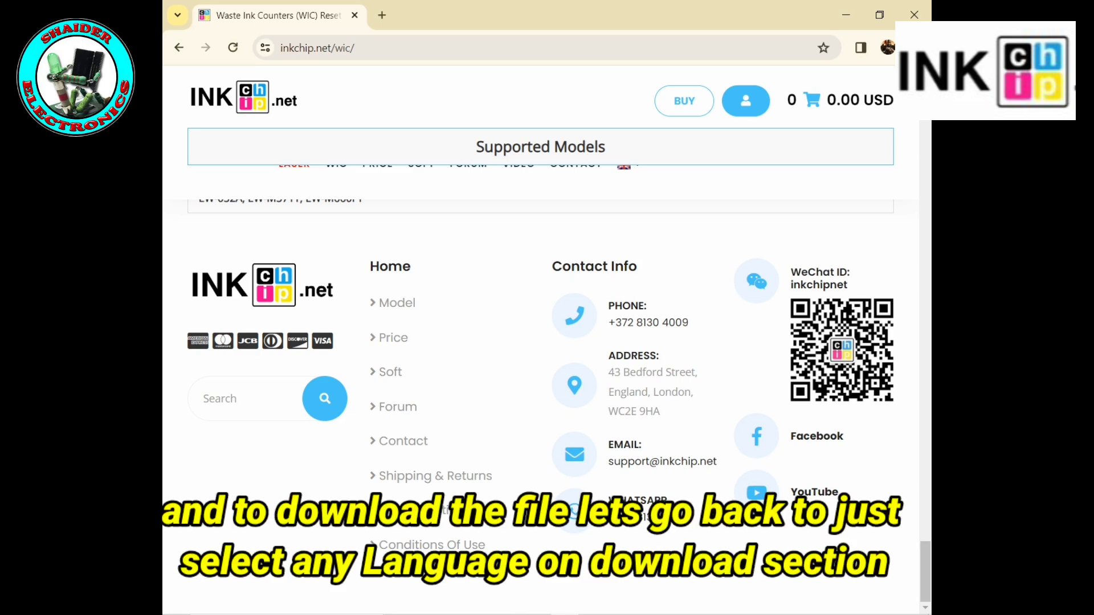
Return to the language options in the WIC page's download section and download Inkchip_WIC_setup_1.17.exe.
{"action": "scroll", "coordinate": [540, 370], "scroll_direction": "up", "scroll_amount": 10}
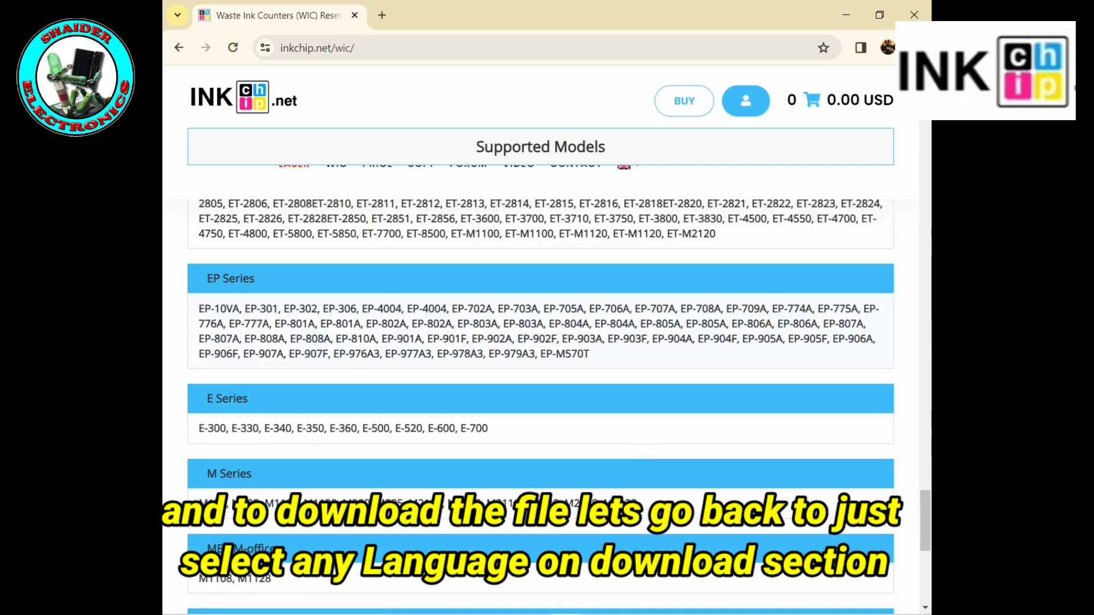
{"action": "scroll", "coordinate": [540, 399], "scroll_direction": "up", "scroll_amount": 10}
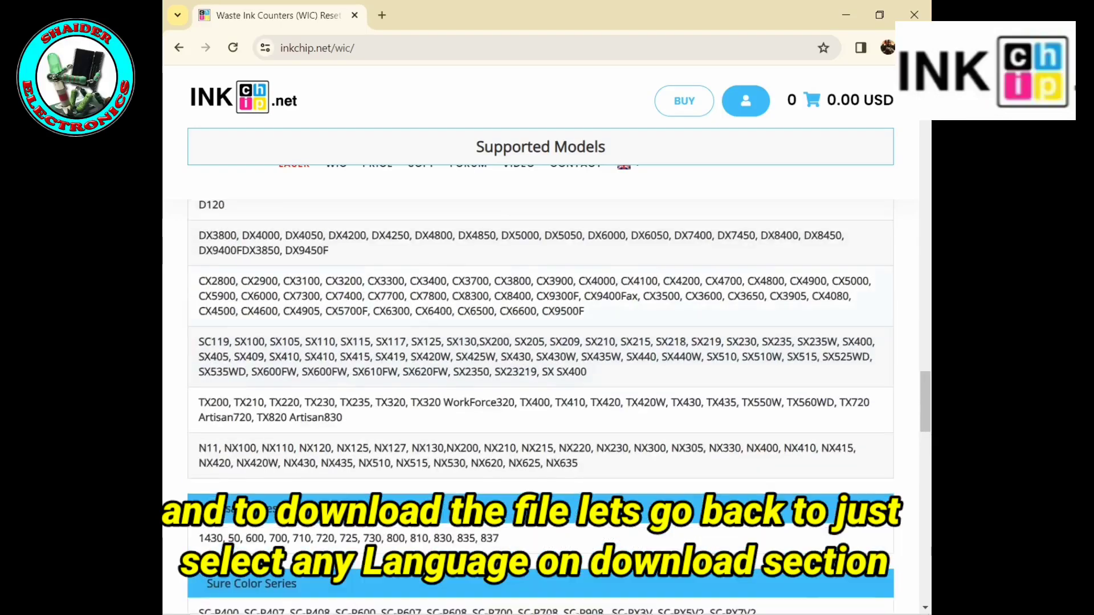
{"action": "scroll", "coordinate": [540, 399], "scroll_direction": "up", "scroll_amount": 10}
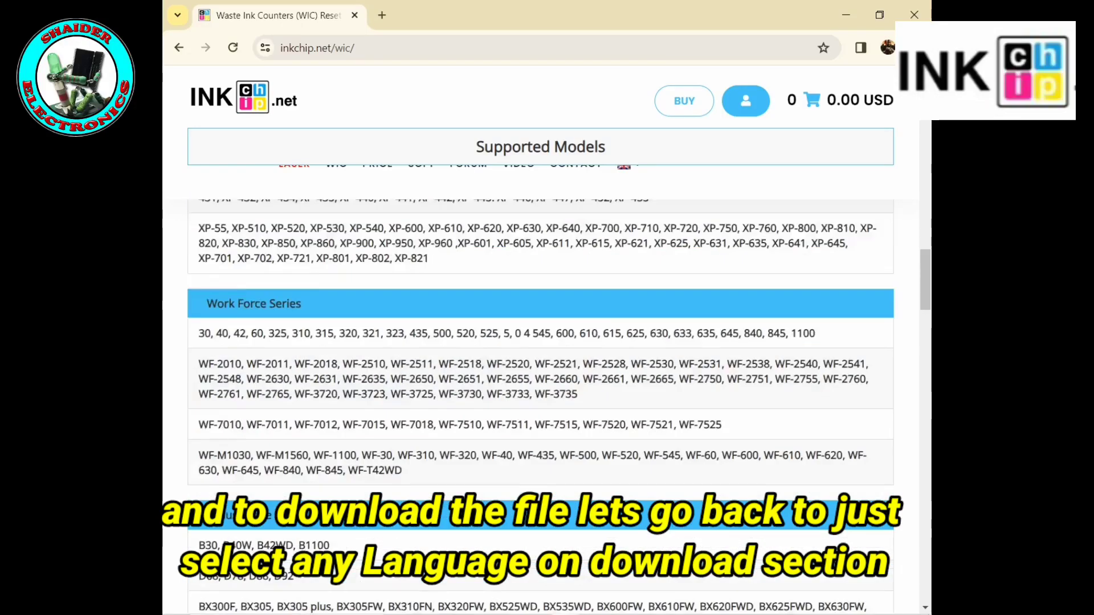
{"action": "scroll", "coordinate": [540, 370], "scroll_direction": "up", "scroll_amount": 10}
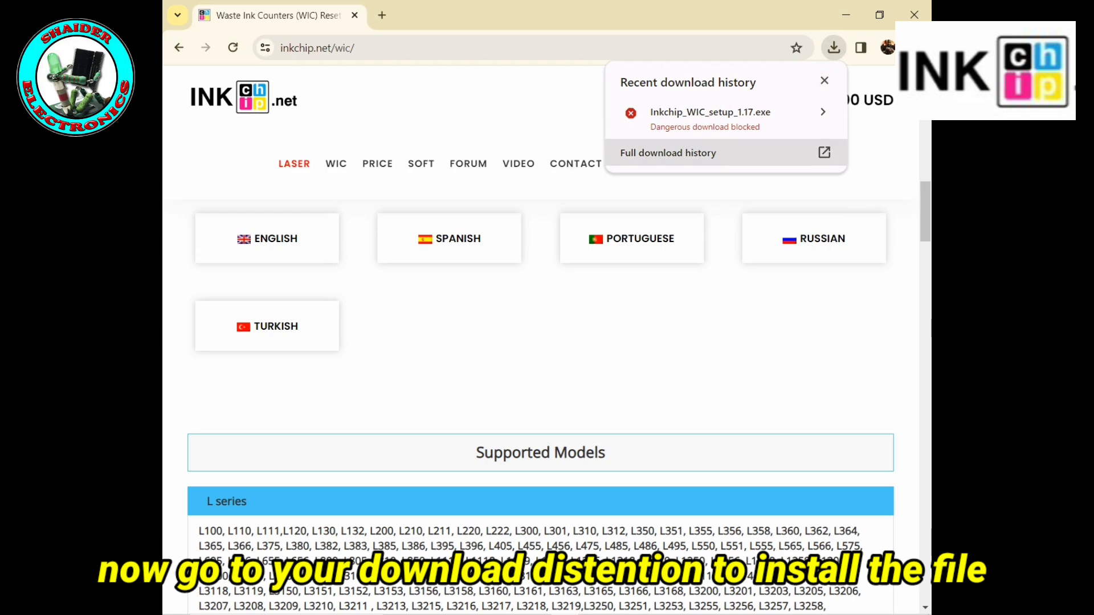
Open the full download history and keep the blocked Inkchip_WIC_setup_1.17.exe file, letting its download finish.
{"action": "left_click", "coordinate": [725, 153]}
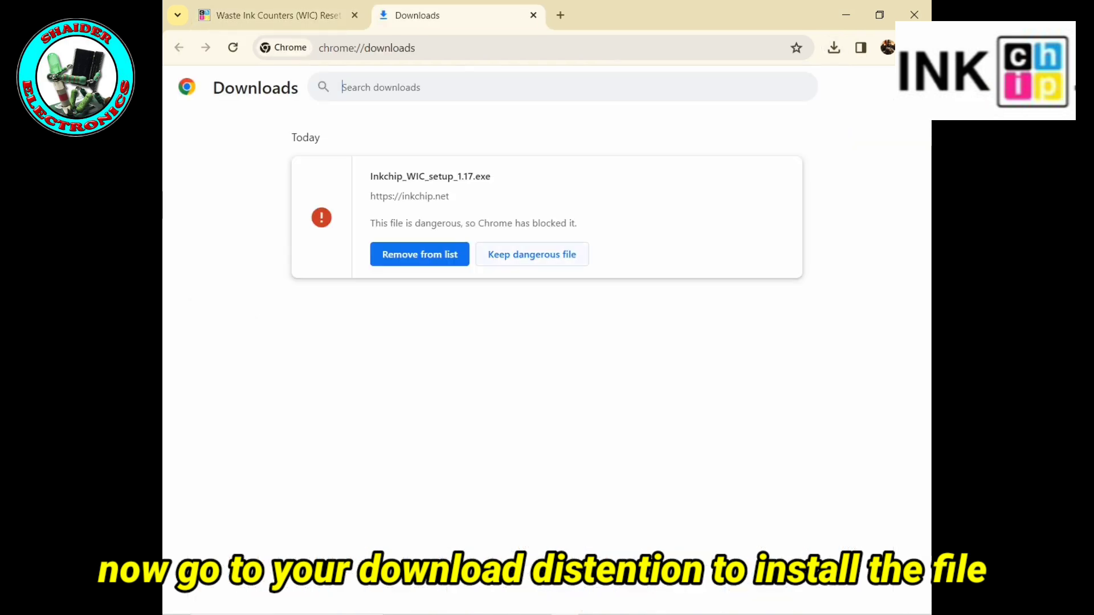
{"action": "left_click", "coordinate": [531, 254]}
{"action": "left_click", "coordinate": [610, 173]}
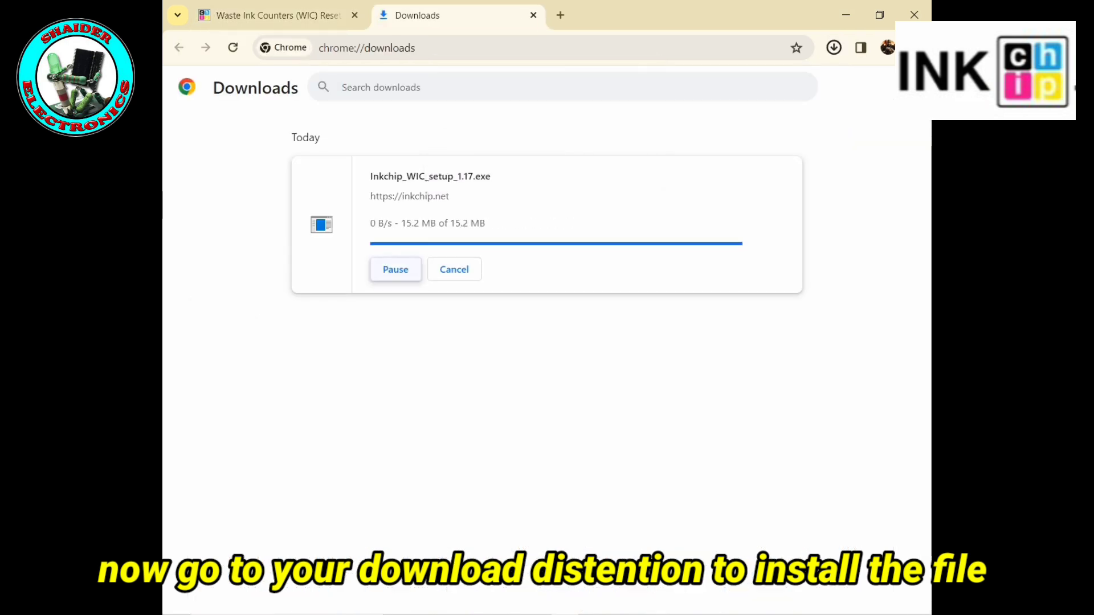
{"action": "left_click", "coordinate": [395, 269]}
{"action": "left_click", "coordinate": [395, 270]}
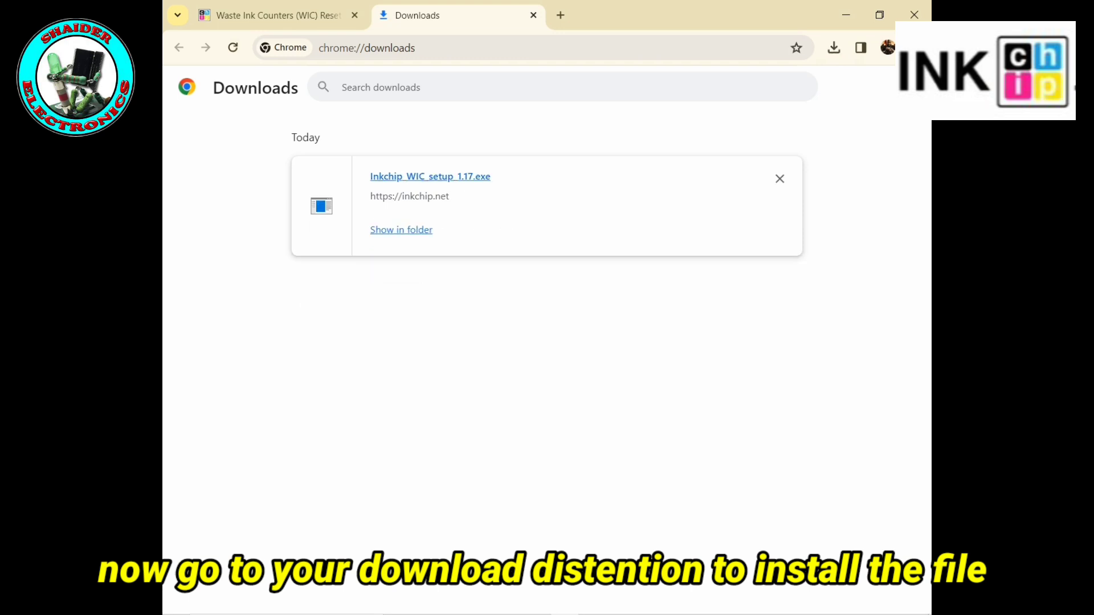
Show the downloaded setup file in its folder and install Inkchip WIC to C:\Program Files\InkChip WIC.
{"action": "left_click", "coordinate": [401, 230]}
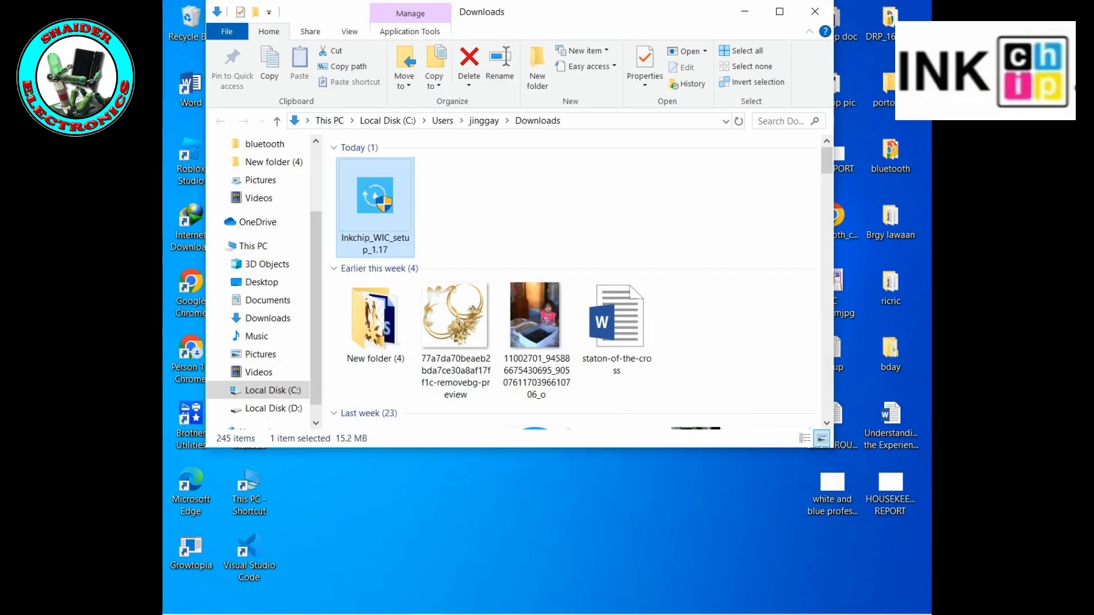
{"action": "left_click_drag", "start_coordinate": [592, 11], "coordinate": [747, 43]}
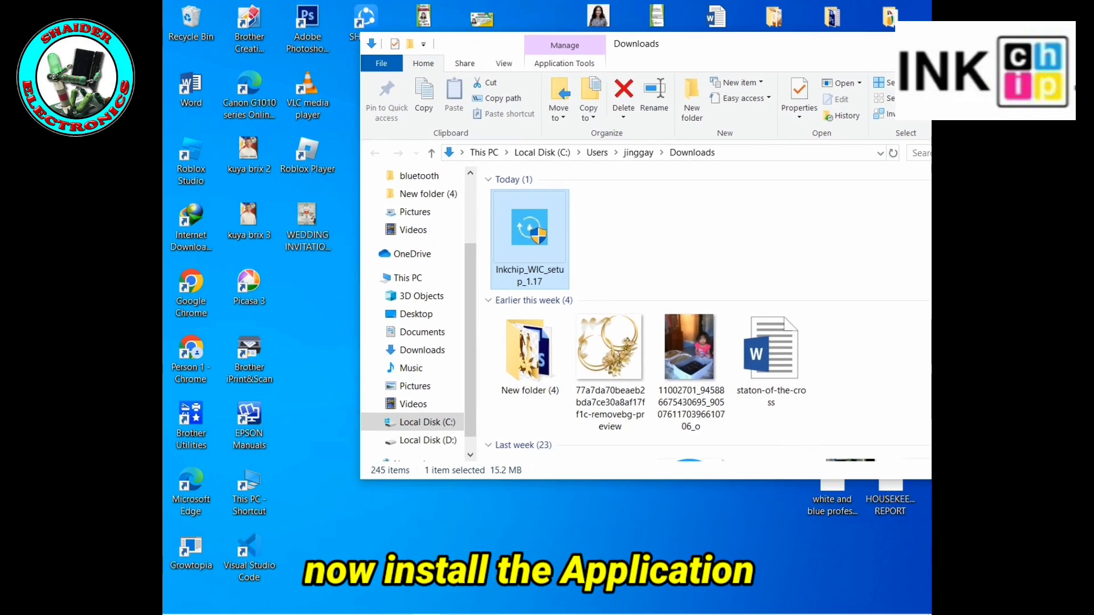
{"action": "key", "text": "Return"}
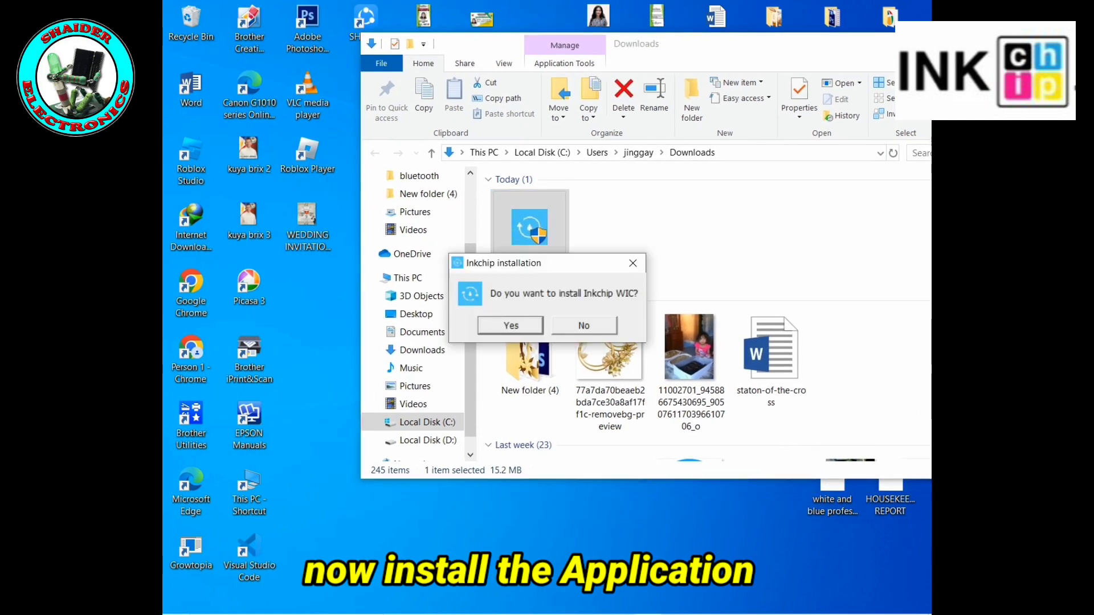
{"action": "key", "text": "Return"}
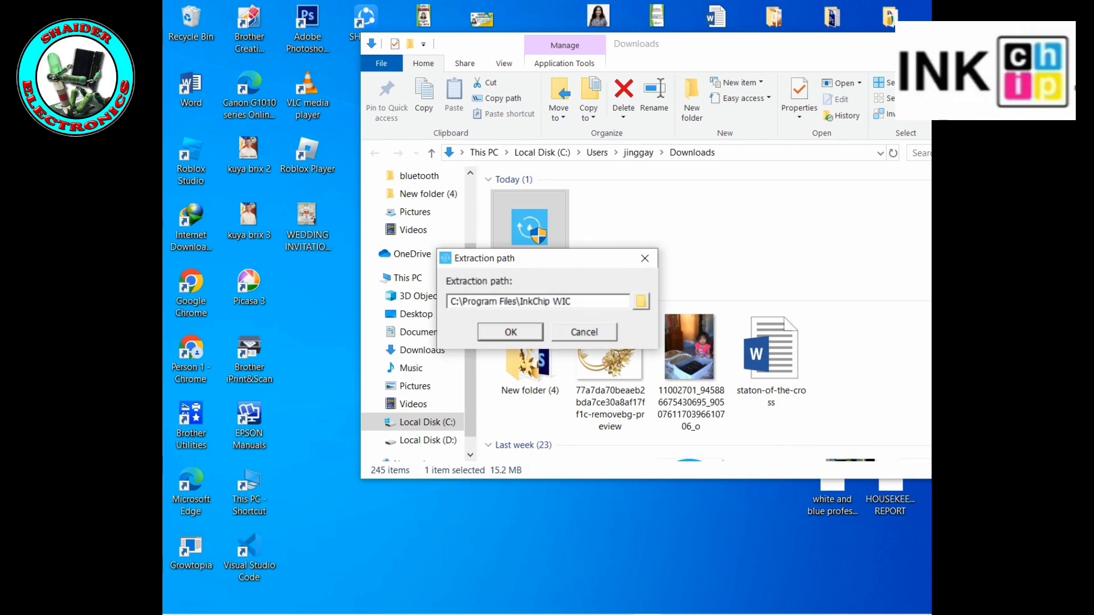
{"action": "key", "text": "Return"}
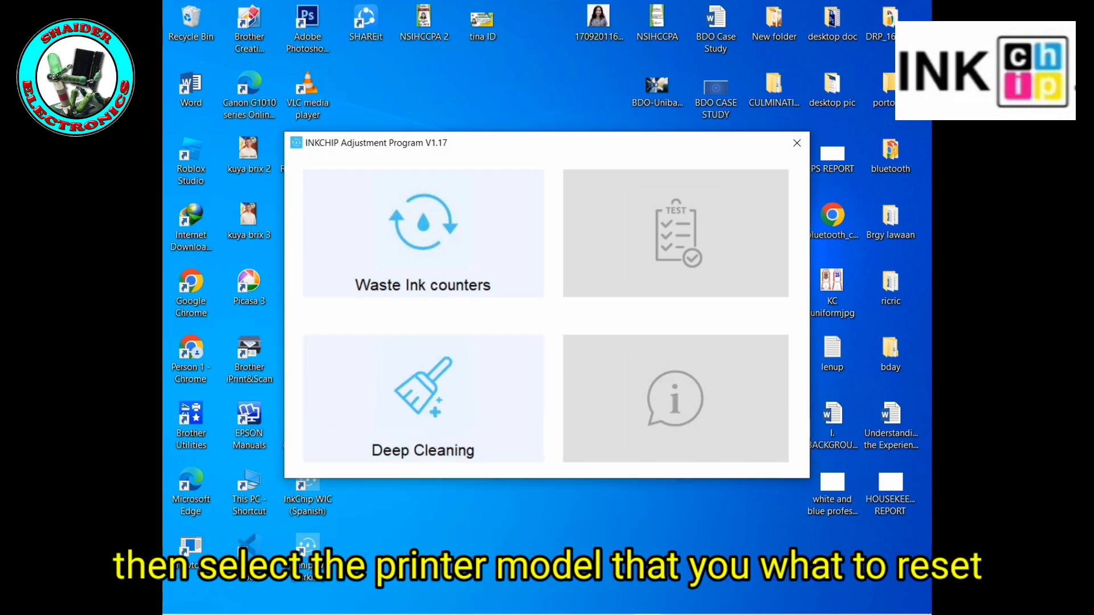
Reset the waste ink counter for the L3210 Series, pasting the reset waste ink key and confirming it.
{"action": "left_click", "coordinate": [422, 239]}
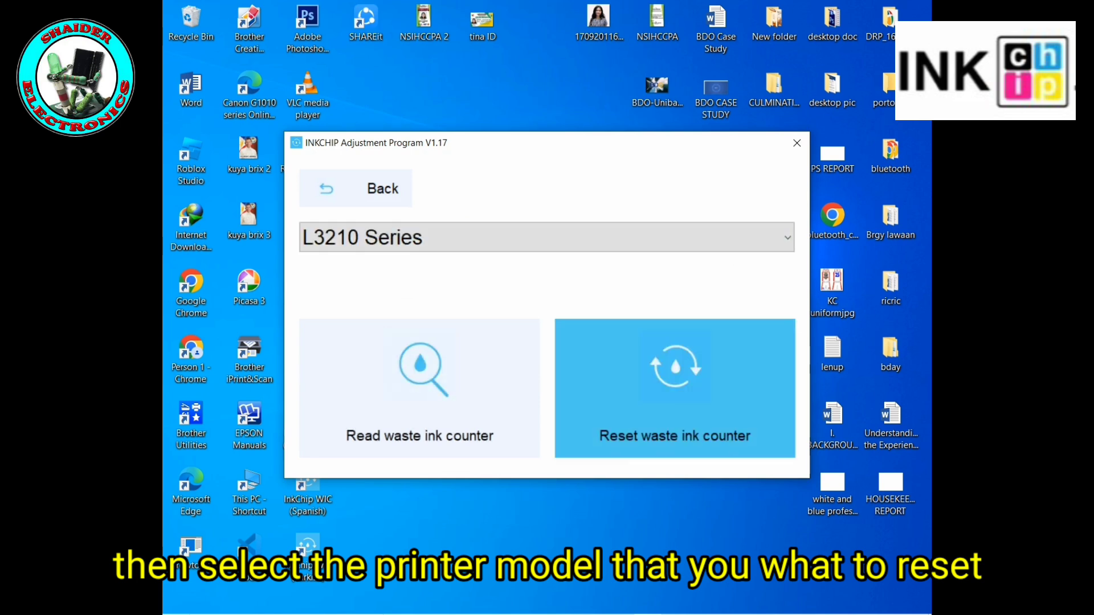
{"action": "left_click", "coordinate": [675, 393]}
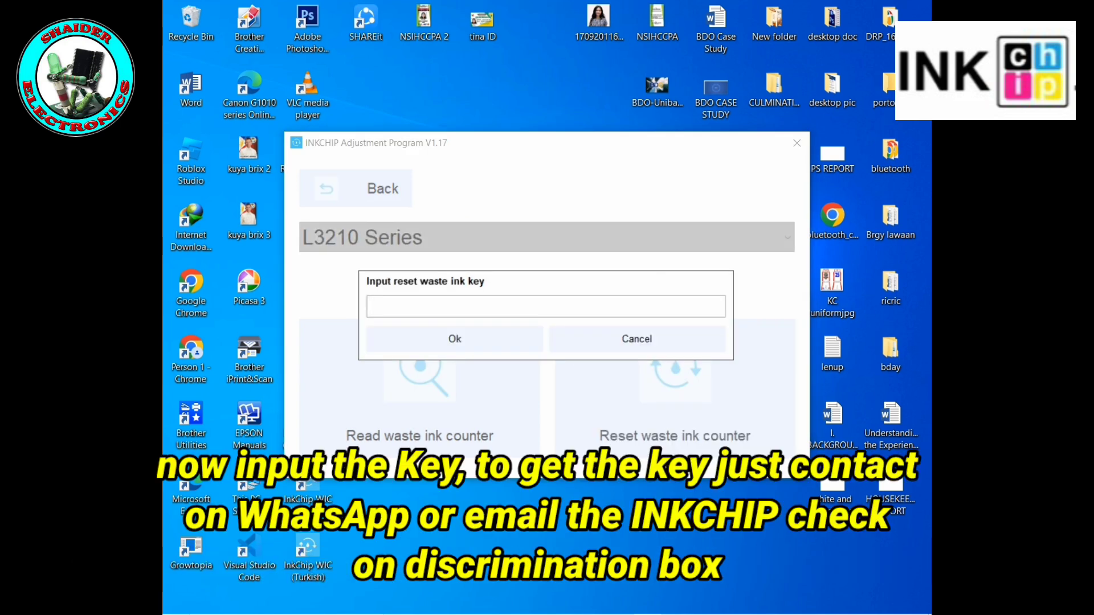
{"action": "right_click", "coordinate": [371, 306]}
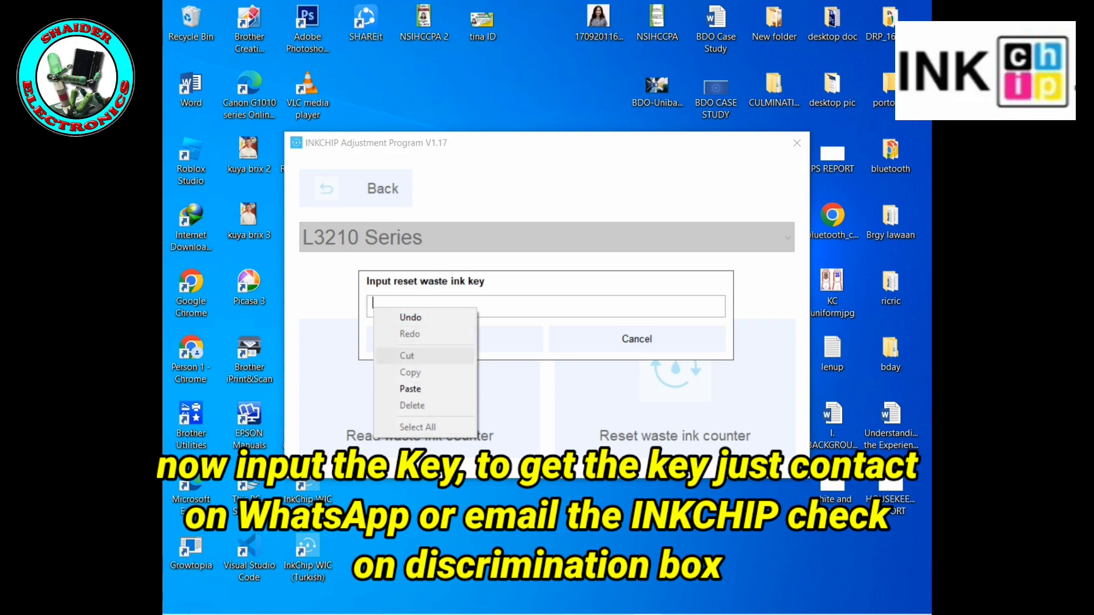
{"action": "left_click", "coordinate": [399, 389]}
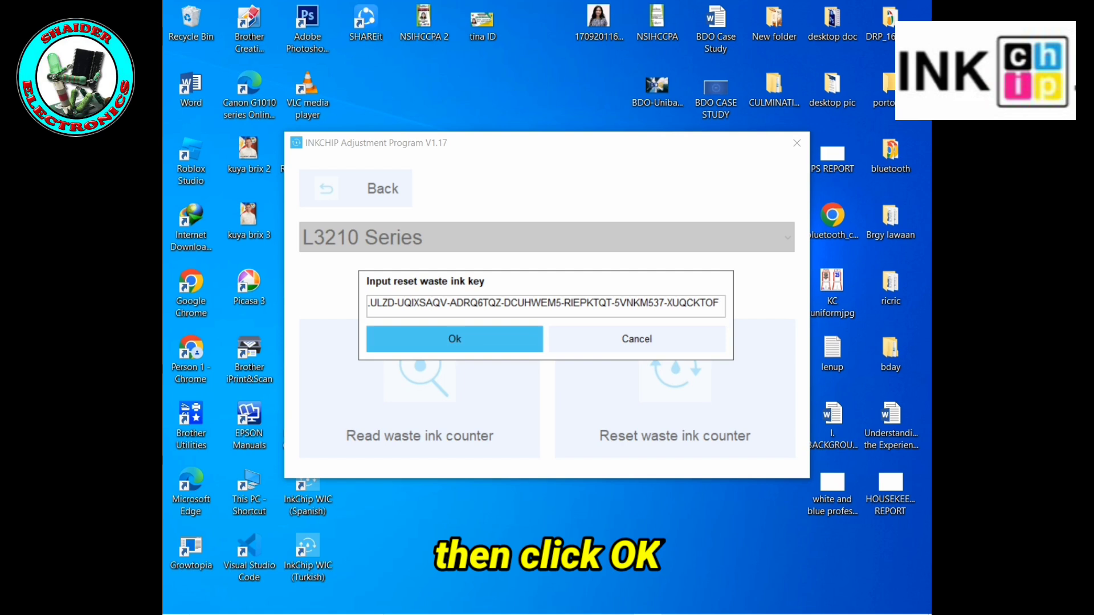
{"action": "key", "text": "Return"}
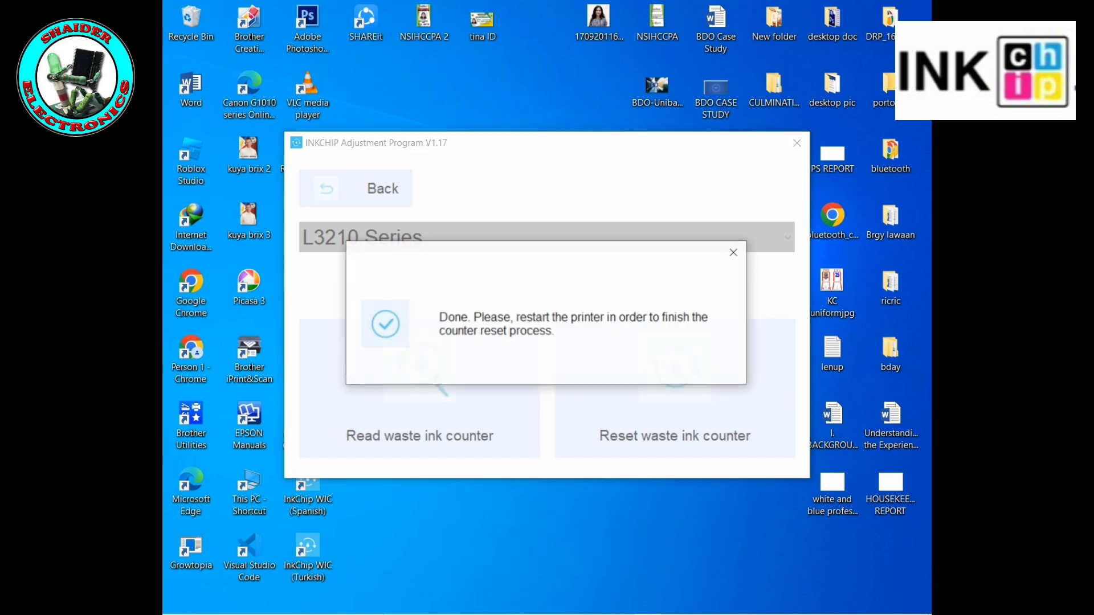